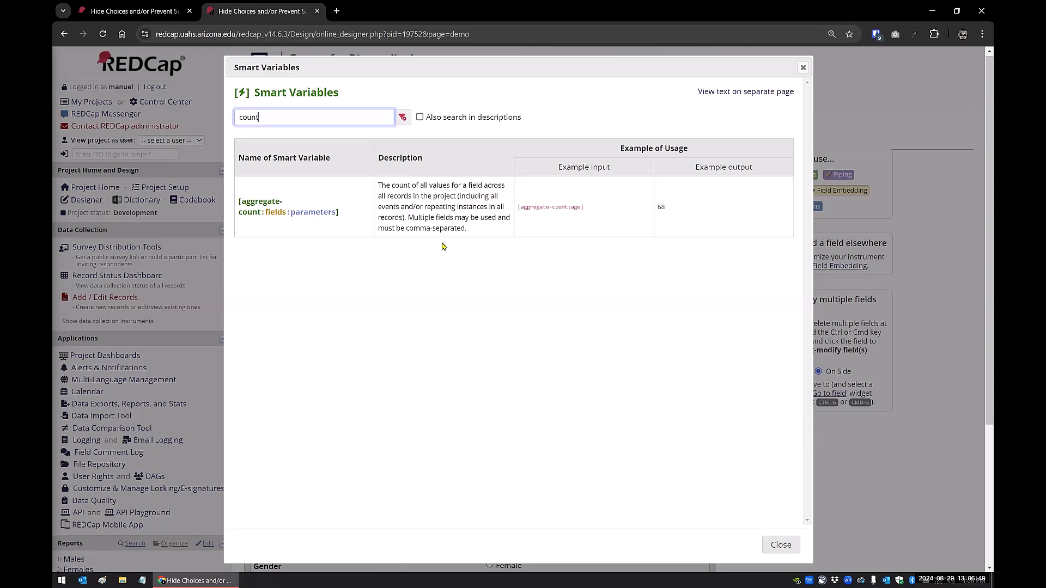
Close the Smart Variables reference and return to the project's Record Status Dashboard
{"action": "left_click", "coordinate": [152, 12]}
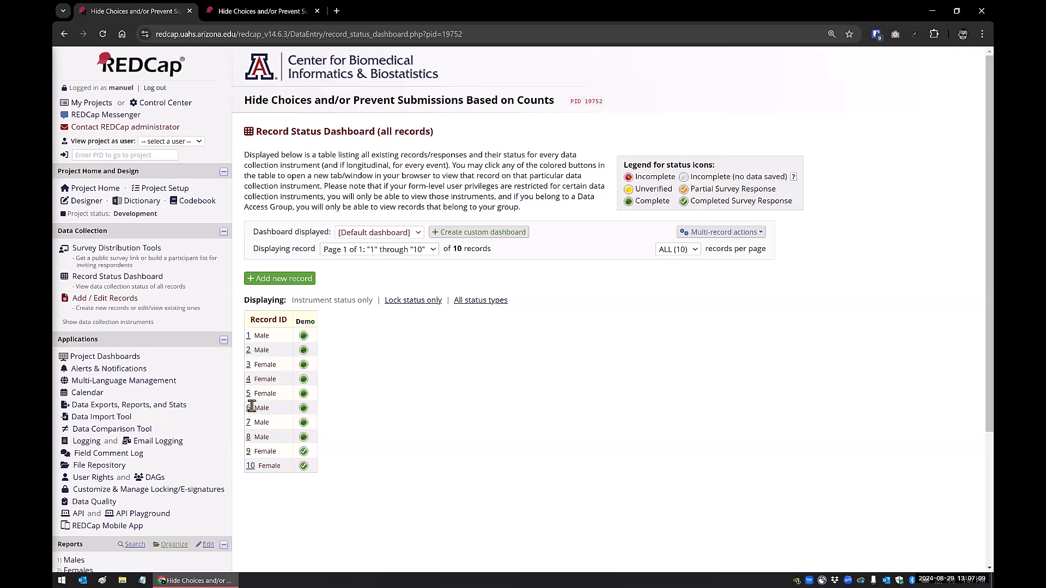
{"action": "left_click", "coordinate": [258, 13]}
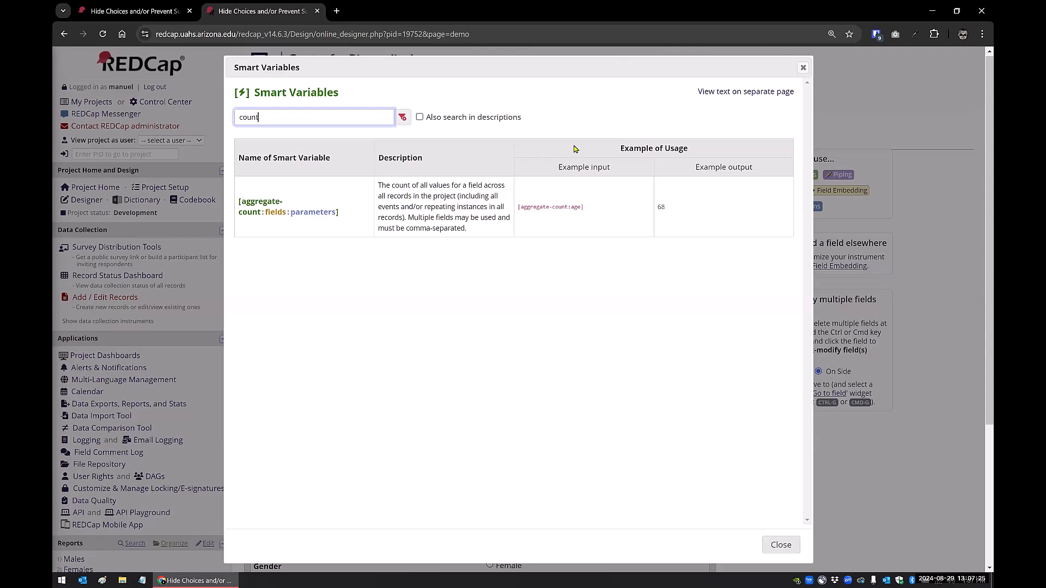
{"action": "left_click", "coordinate": [804, 68]}
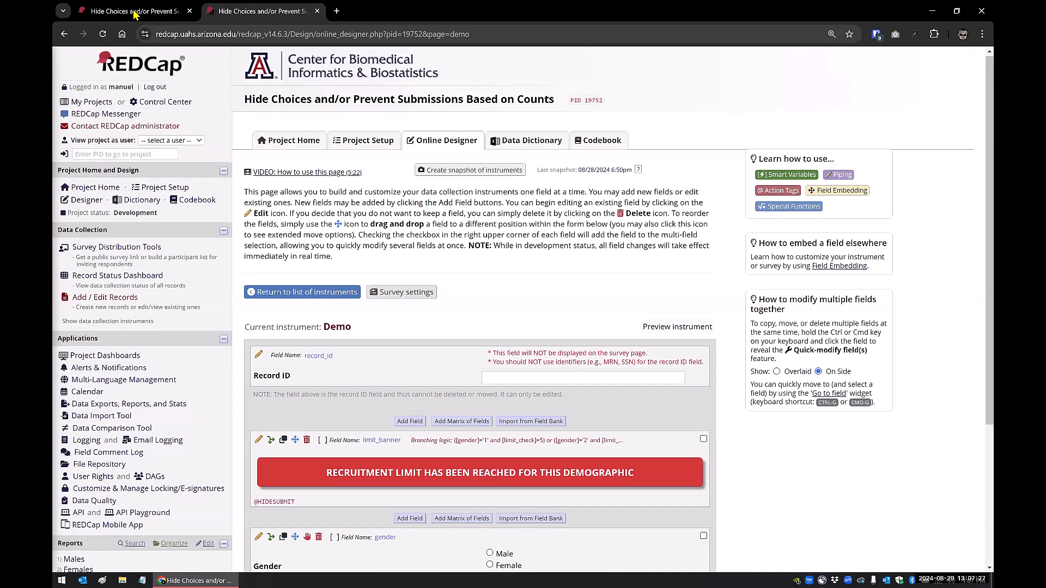
{"action": "left_click", "coordinate": [142, 11]}
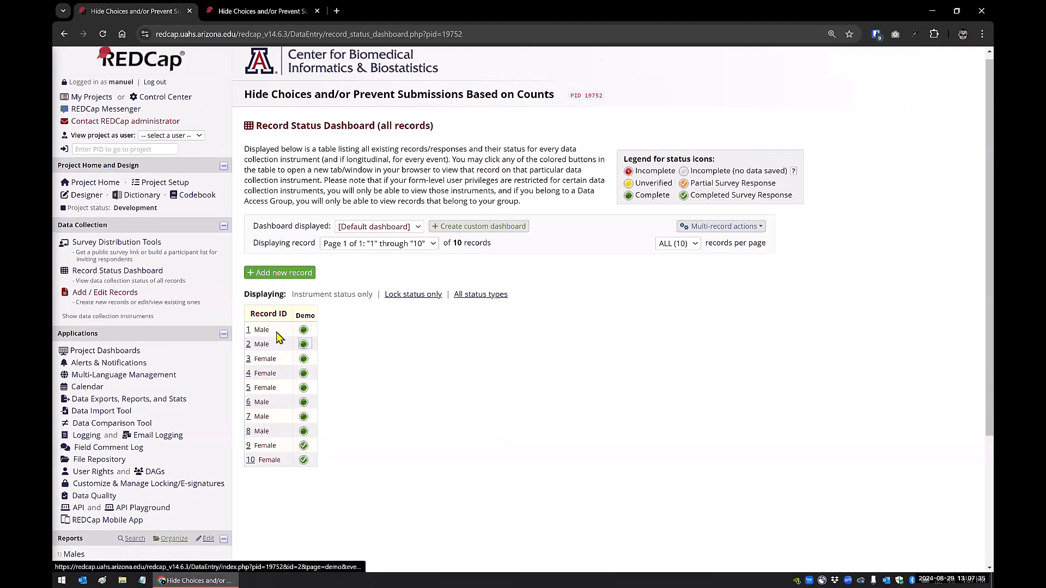
Open the Males report for editing, review its gender filter, and save the report
{"action": "scroll", "coordinate": [156, 403], "scroll_direction": "down", "scroll_amount": 3}
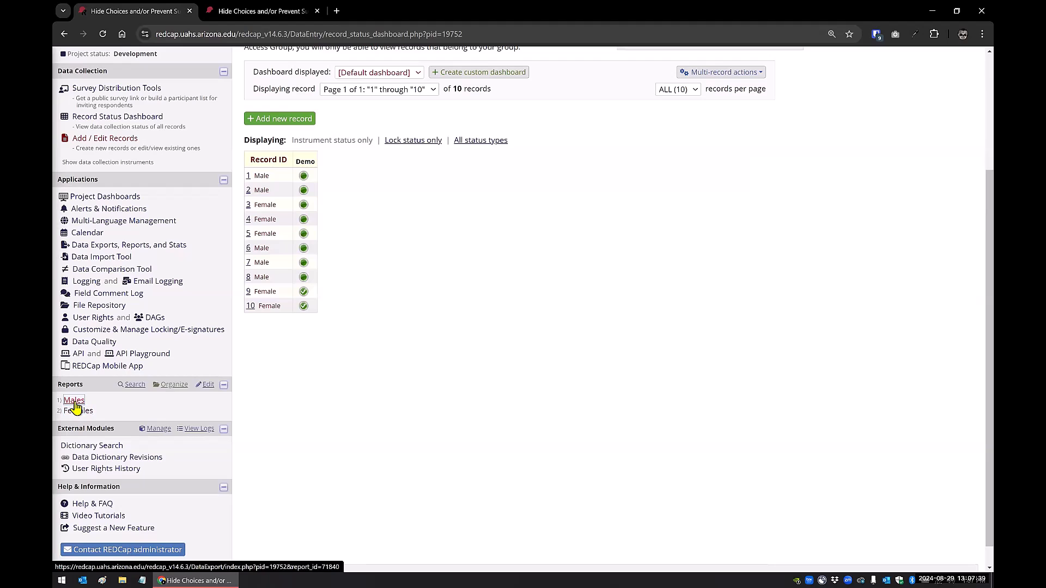
{"action": "left_click", "coordinate": [207, 385]}
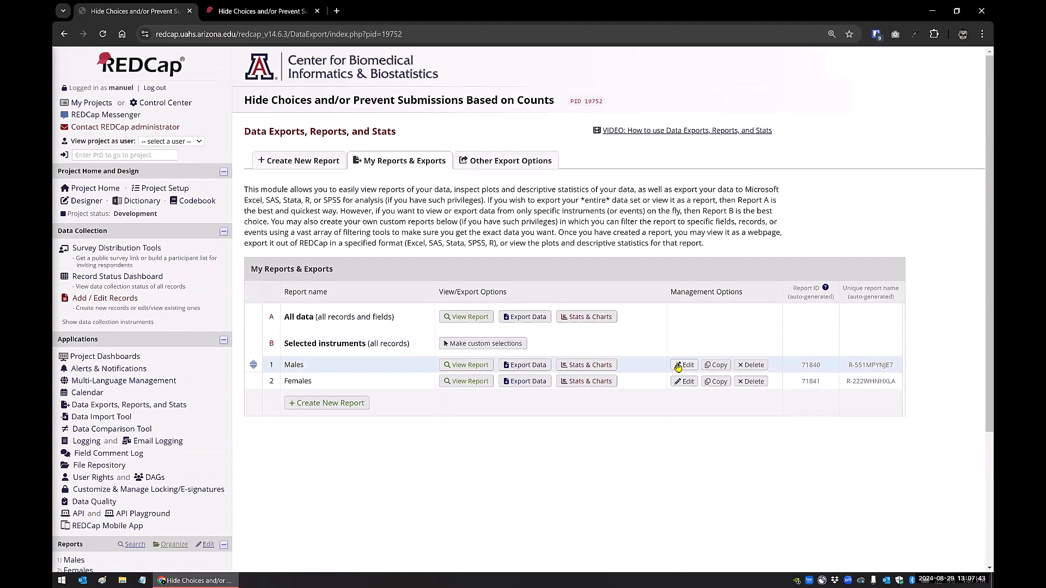
{"action": "left_click", "coordinate": [681, 365]}
{"action": "scroll", "coordinate": [371, 257], "scroll_direction": "down", "scroll_amount": 8}
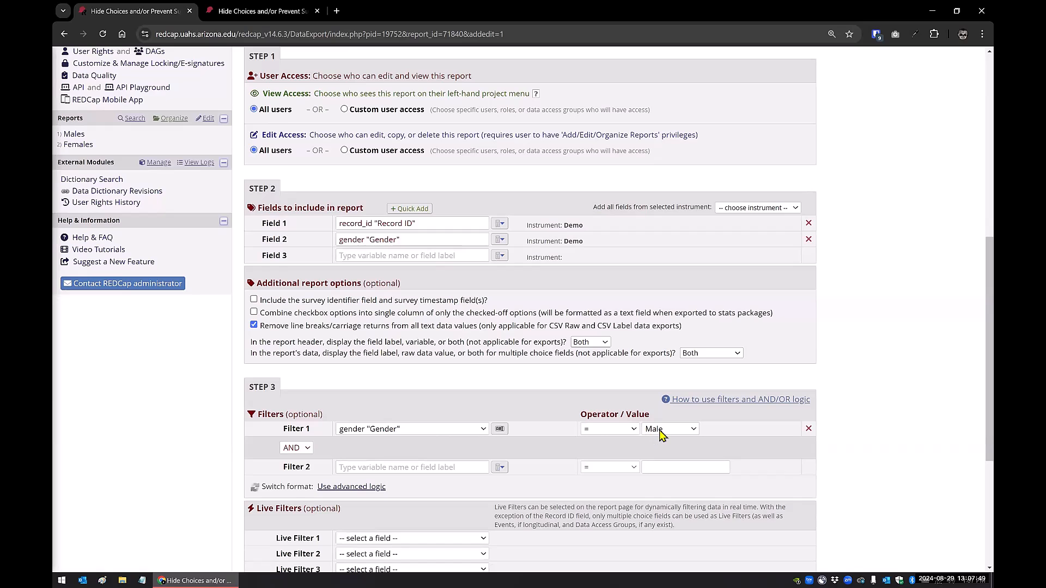
{"action": "scroll", "coordinate": [523, 403], "scroll_direction": "down", "scroll_amount": 5}
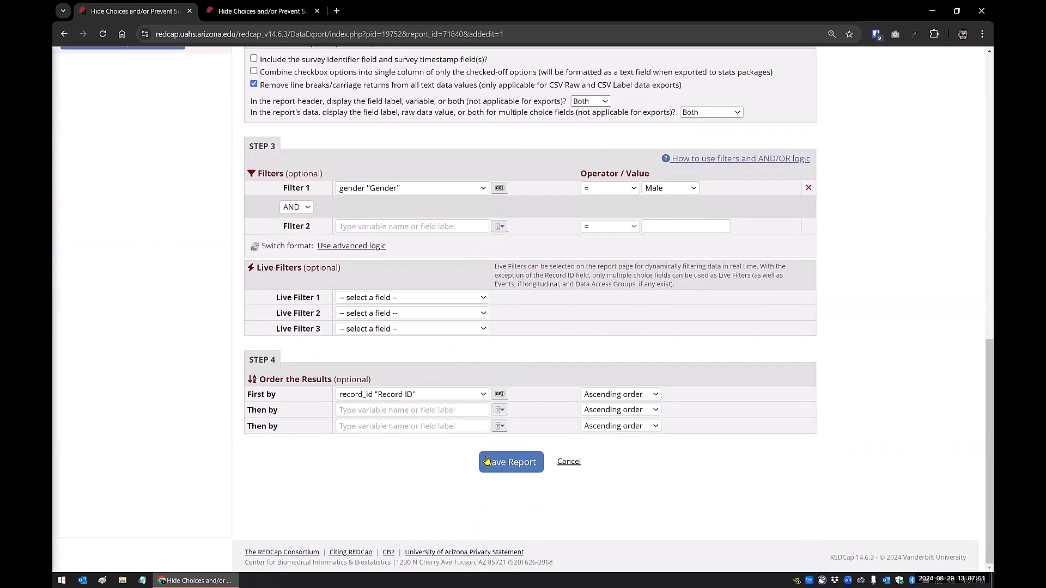
{"action": "left_click", "coordinate": [490, 464]}
View the saved Males report and return to the list of reports to look up its unique report name
{"action": "left_click", "coordinate": [395, 339]}
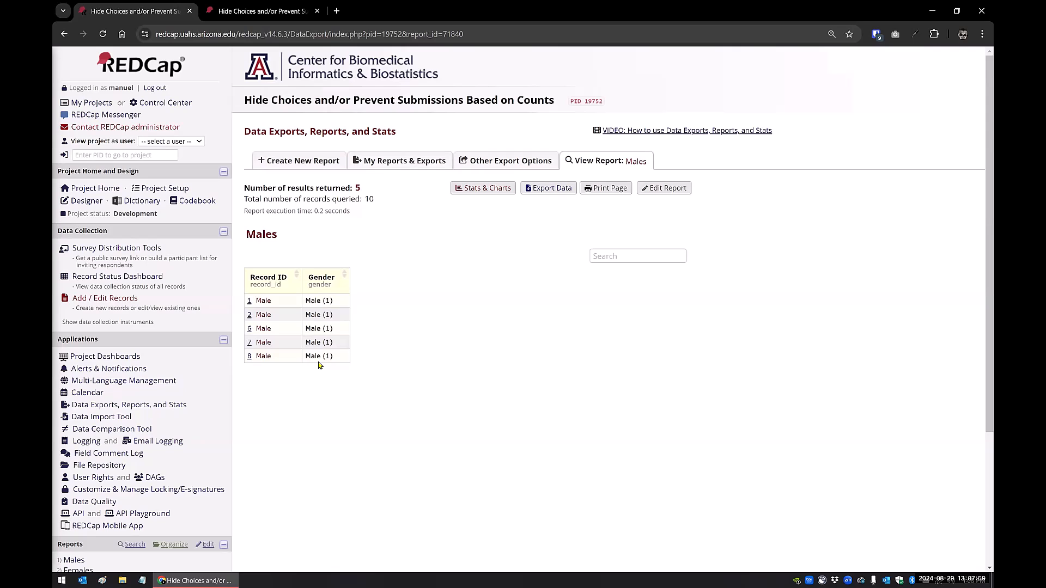
{"action": "scroll", "coordinate": [320, 366], "scroll_direction": "down", "scroll_amount": 3}
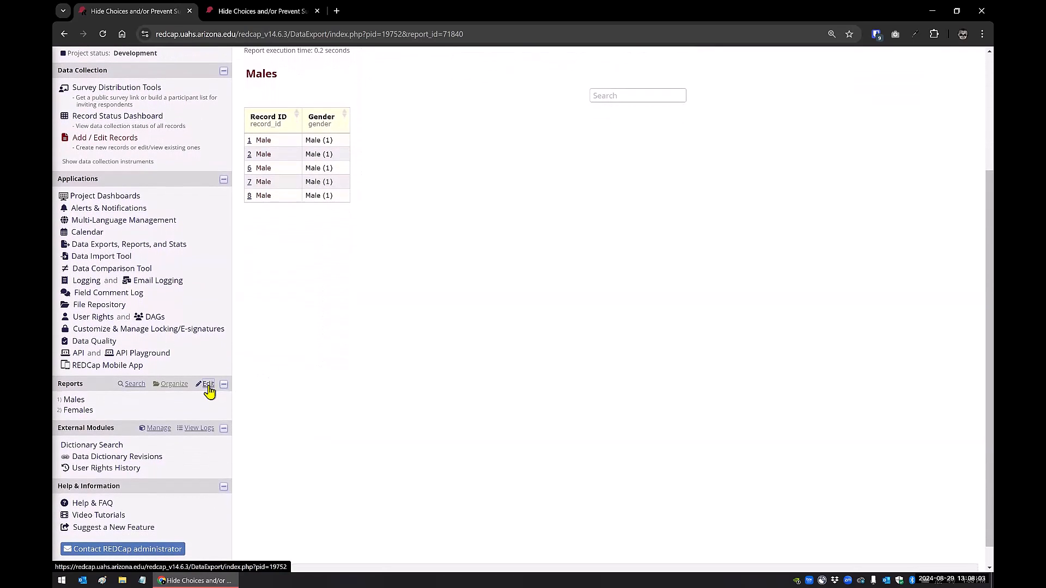
{"action": "left_click", "coordinate": [208, 384]}
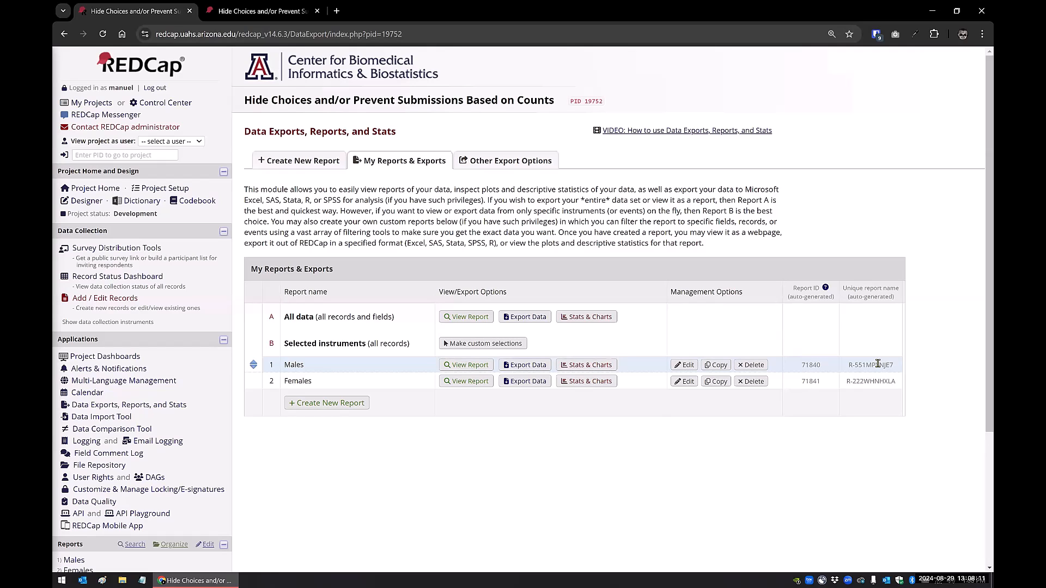
Open the limit_check field's action tag logic in the Demo instrument and examine its gender-based aggregate-count conditions
{"action": "left_click", "coordinate": [86, 201]}
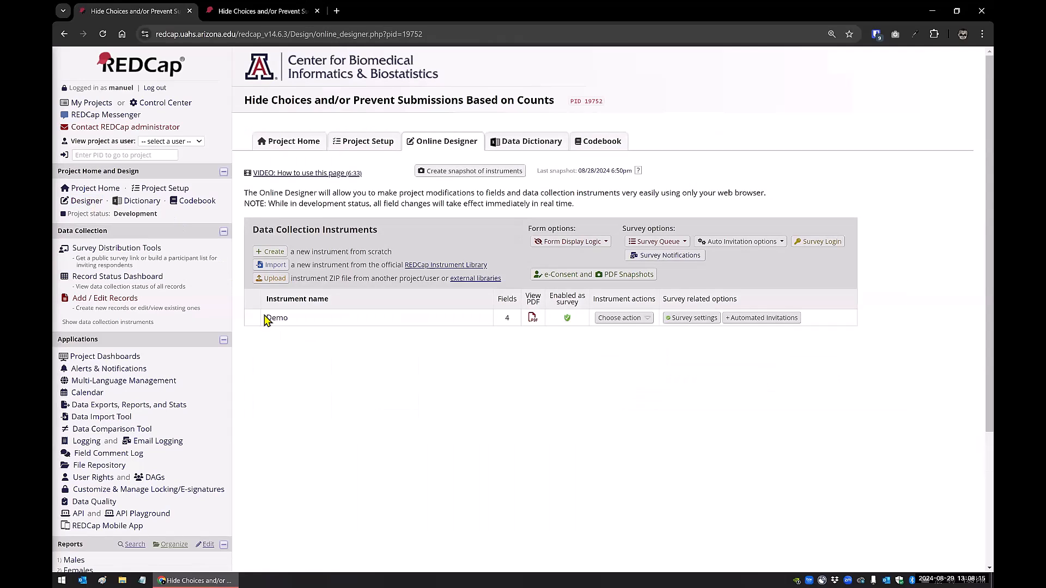
{"action": "left_click", "coordinate": [282, 322]}
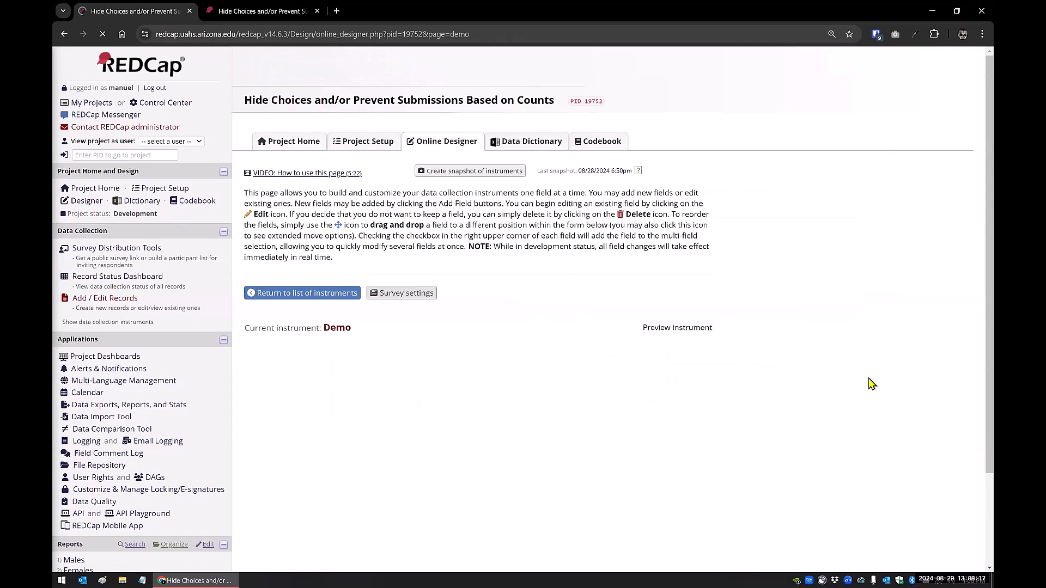
{"action": "scroll", "coordinate": [567, 294], "scroll_direction": "down", "scroll_amount": 2}
{"action": "scroll", "coordinate": [568, 295], "scroll_direction": "down", "scroll_amount": 1}
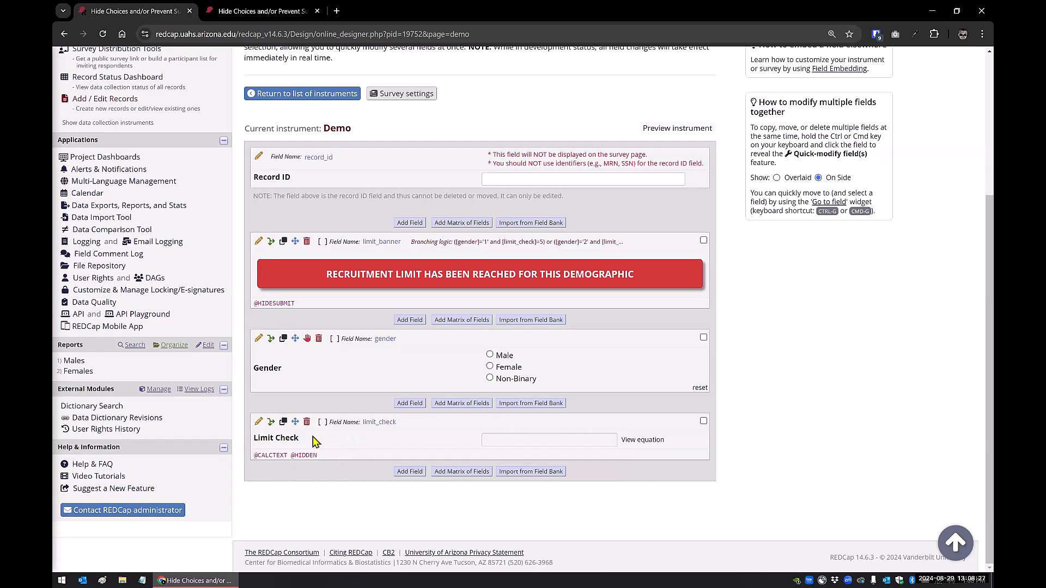
{"action": "left_click", "coordinate": [259, 423]}
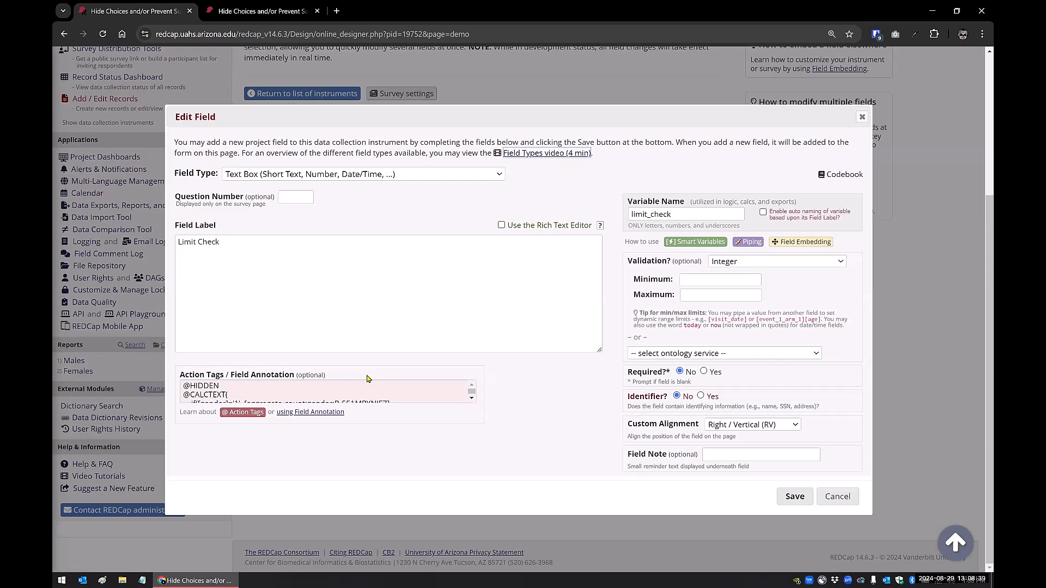
{"action": "left_click", "coordinate": [370, 391]}
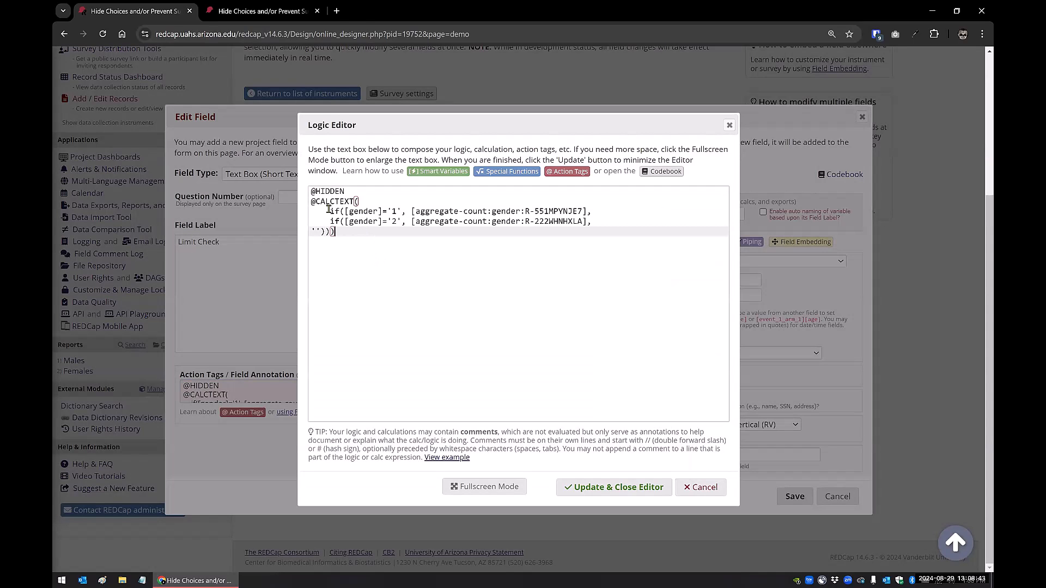
{"action": "left_click_drag", "start_coordinate": [331, 211], "coordinate": [406, 212]}
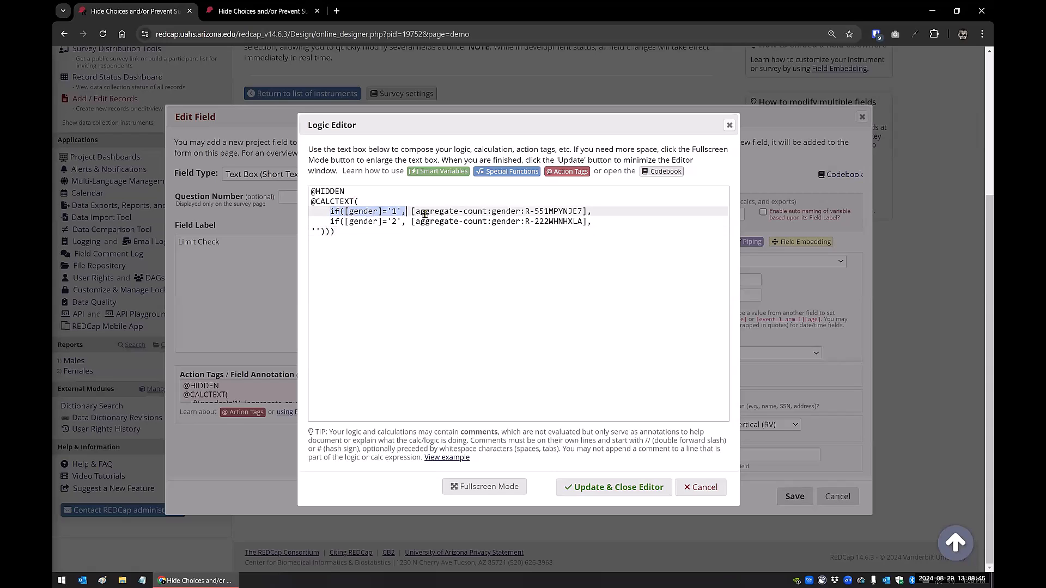
{"action": "left_click", "coordinate": [414, 211]}
{"action": "left_click_drag", "start_coordinate": [414, 211], "coordinate": [561, 212]}
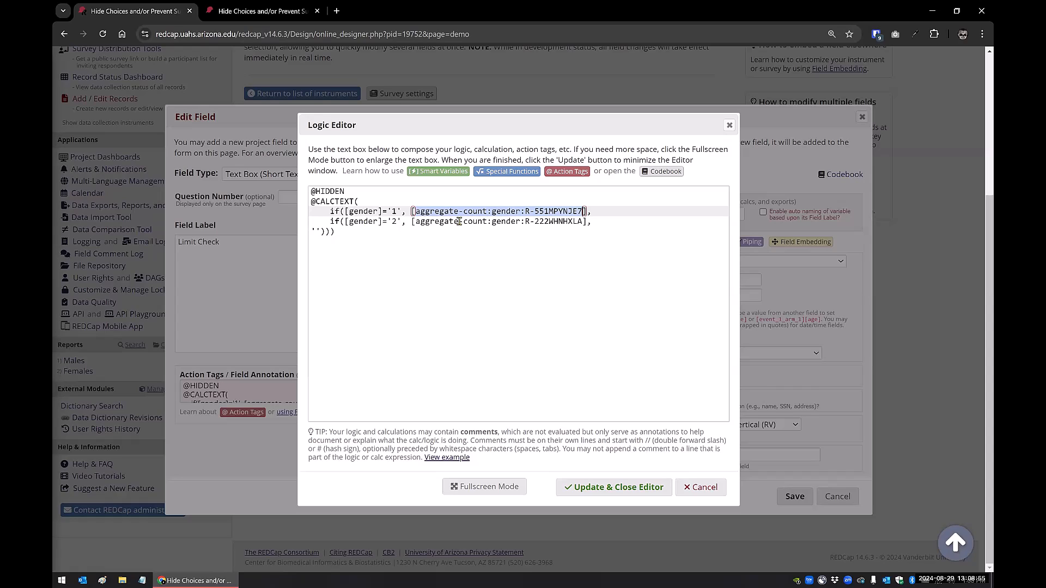
{"action": "left_click", "coordinate": [556, 222]}
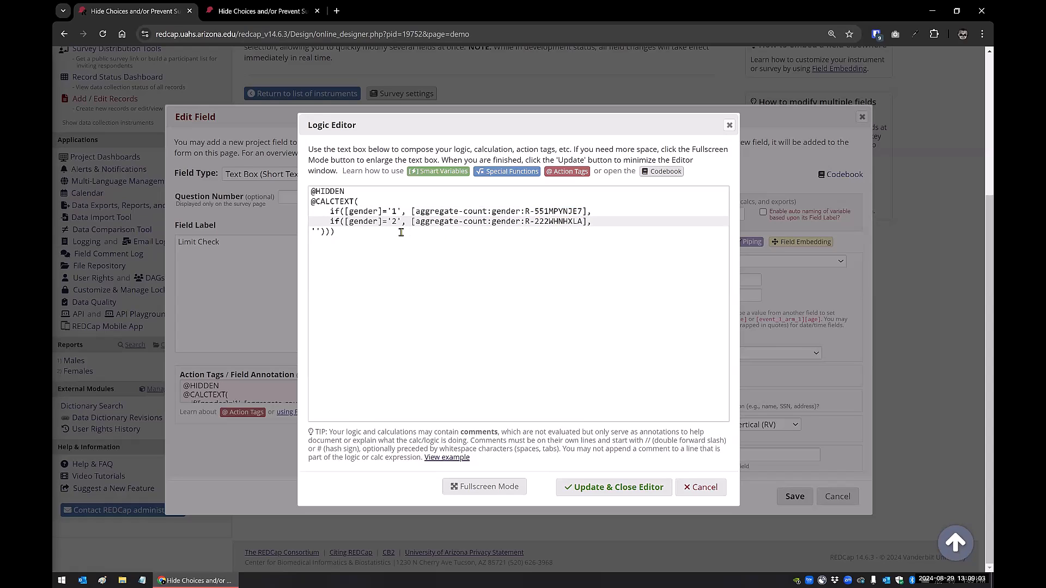
{"action": "left_click_drag", "start_coordinate": [358, 191], "coordinate": [312, 192]}
{"action": "key", "text": "BackSpace"}
{"action": "left_click", "coordinate": [590, 486]}
{"action": "left_click", "coordinate": [797, 498]}
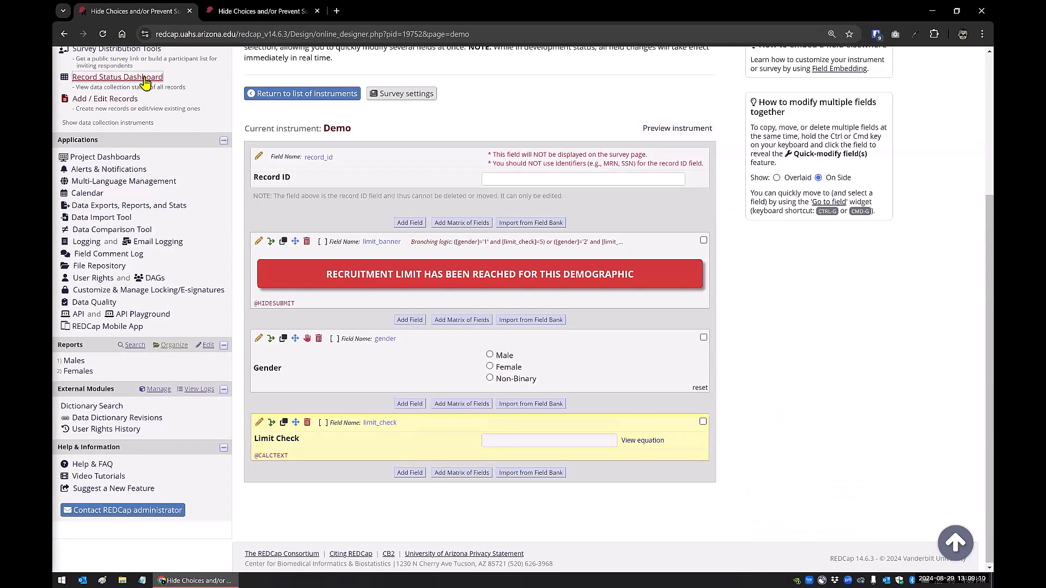
Open the Record Status Dashboard in a new tab and check the Limit Check value in the Demo forms of records 10 and 6
{"action": "right_click", "coordinate": [145, 82]}
{"action": "left_click", "coordinate": [163, 88]}
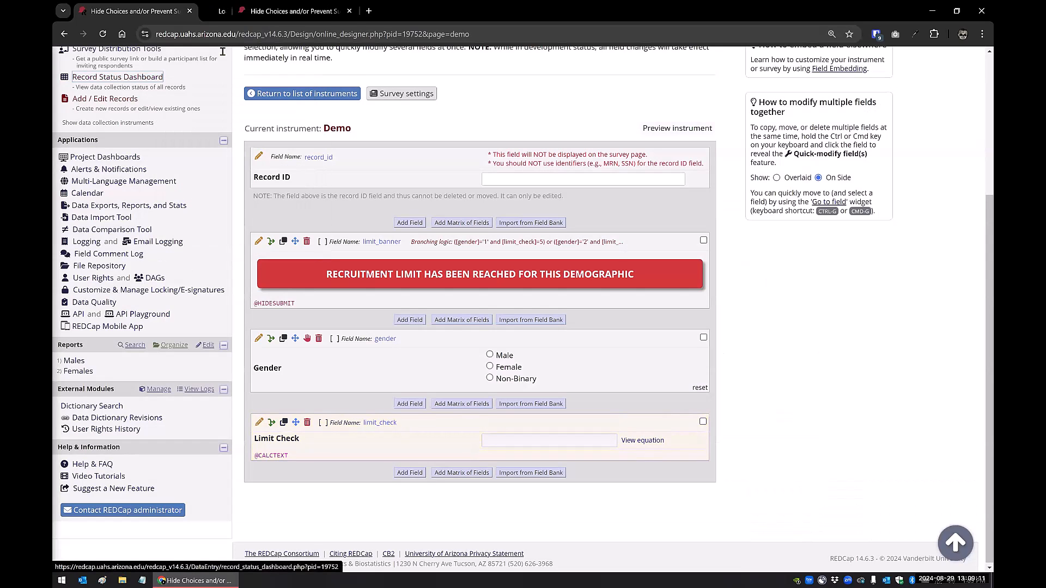
{"action": "left_click", "coordinate": [268, 17]}
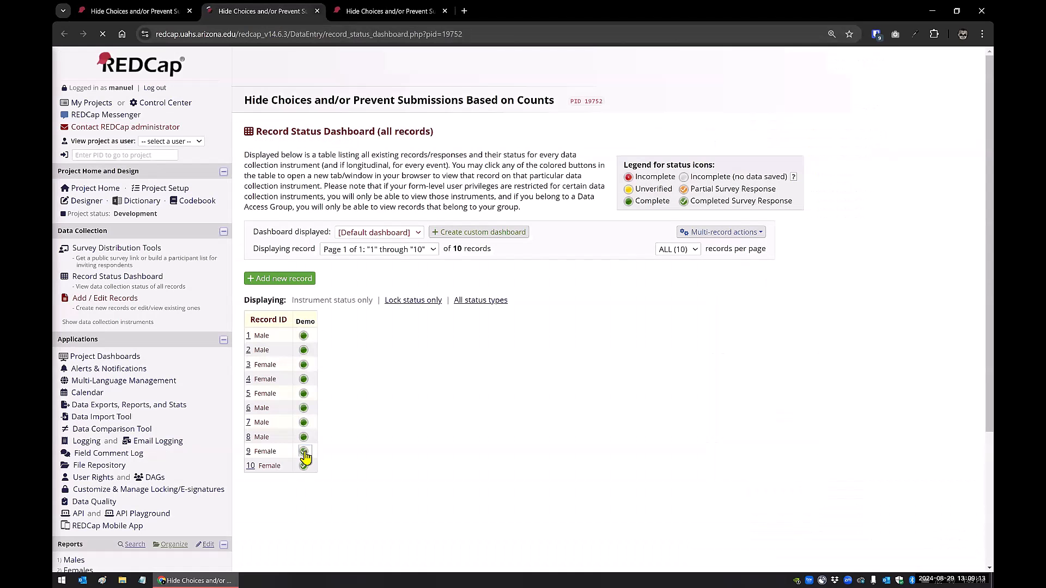
{"action": "left_click", "coordinate": [304, 467]}
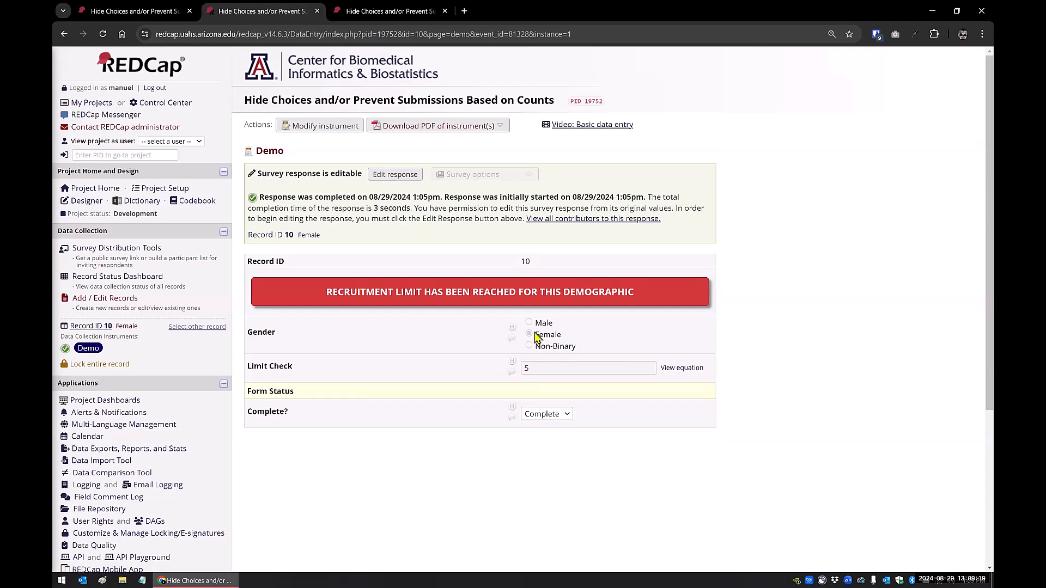
{"action": "left_click", "coordinate": [111, 281]}
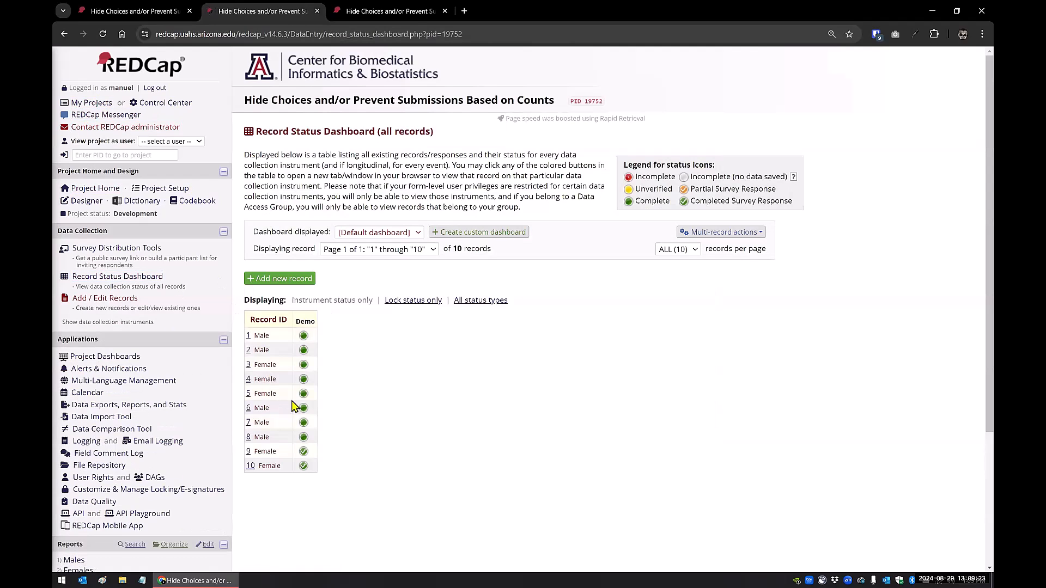
{"action": "left_click", "coordinate": [304, 410]}
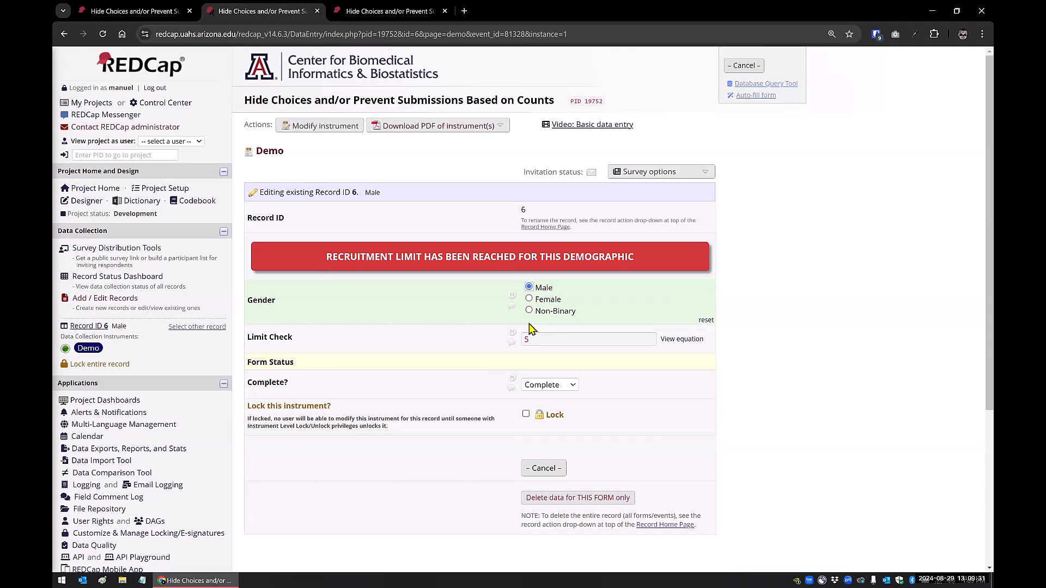
{"action": "left_click", "coordinate": [164, 12]}
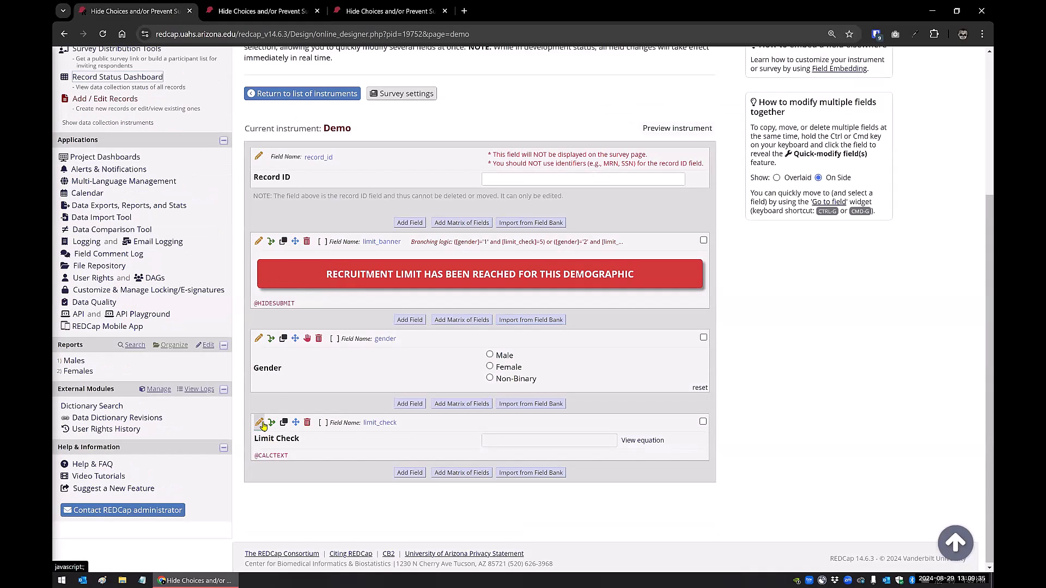
{"action": "left_click", "coordinate": [259, 423]}
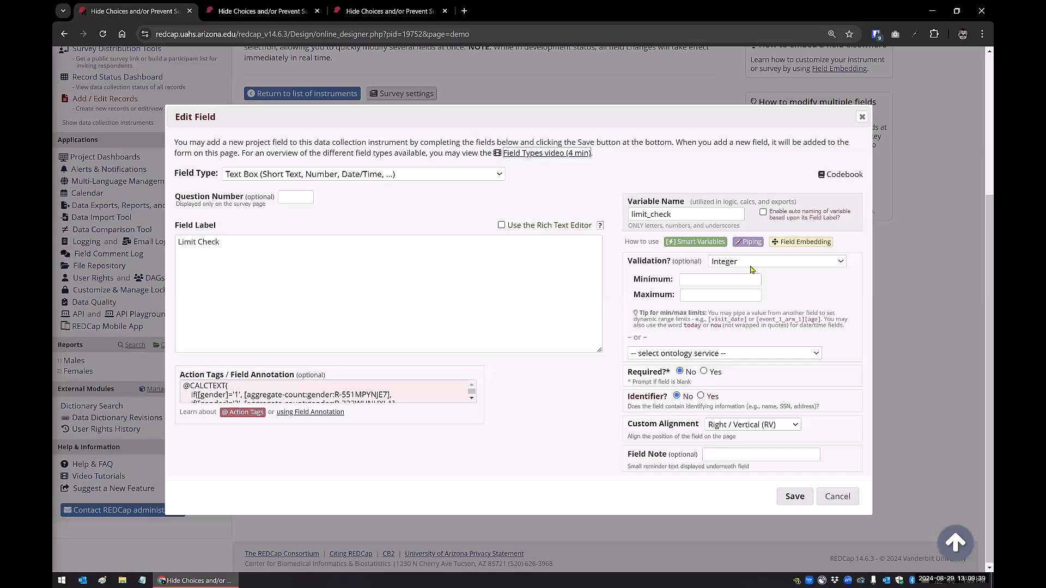
{"action": "left_click", "coordinate": [436, 386]}
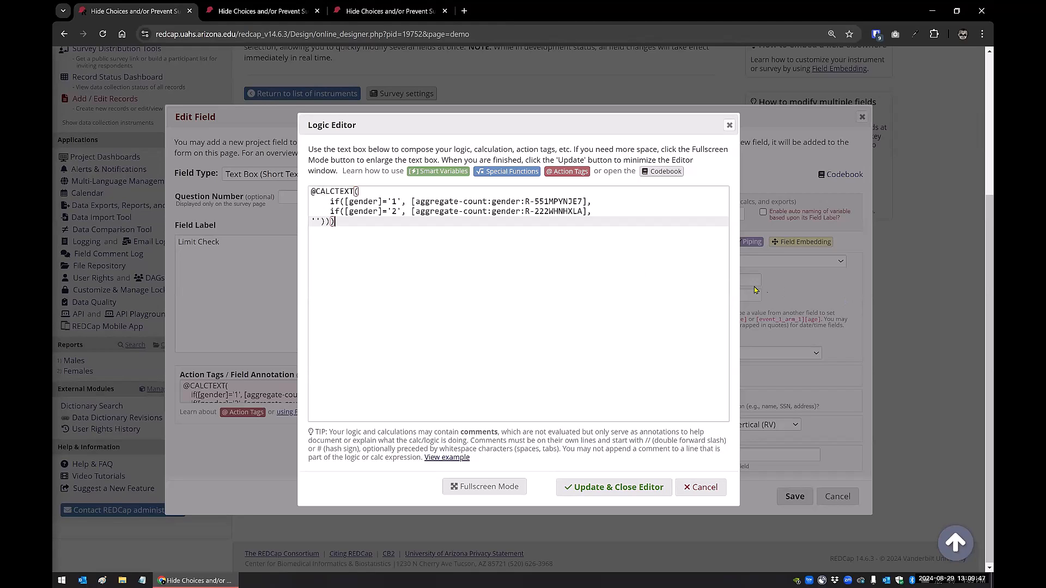
{"action": "left_click", "coordinate": [729, 125]}
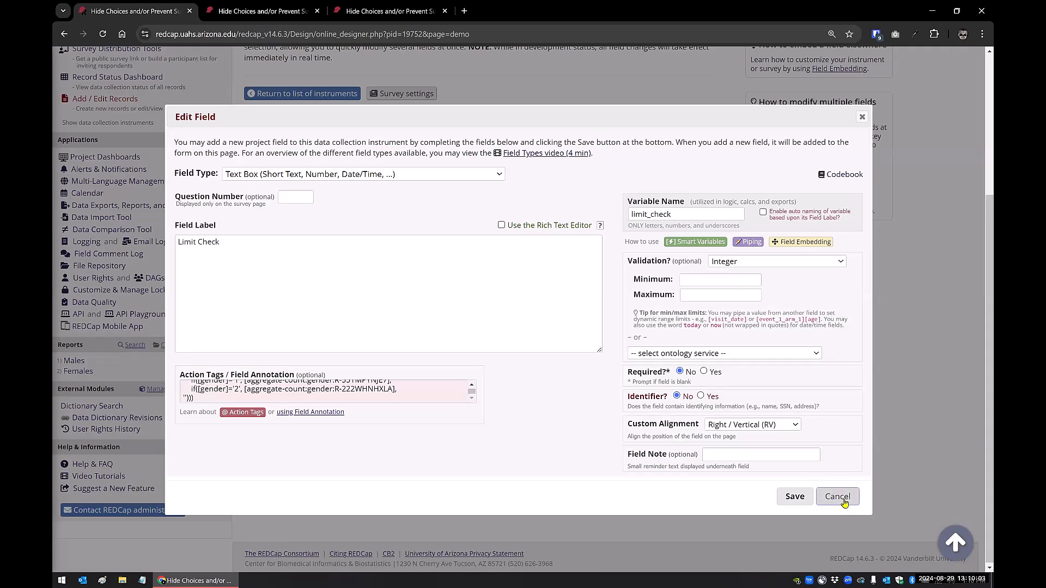
{"action": "left_click", "coordinate": [364, 382]}
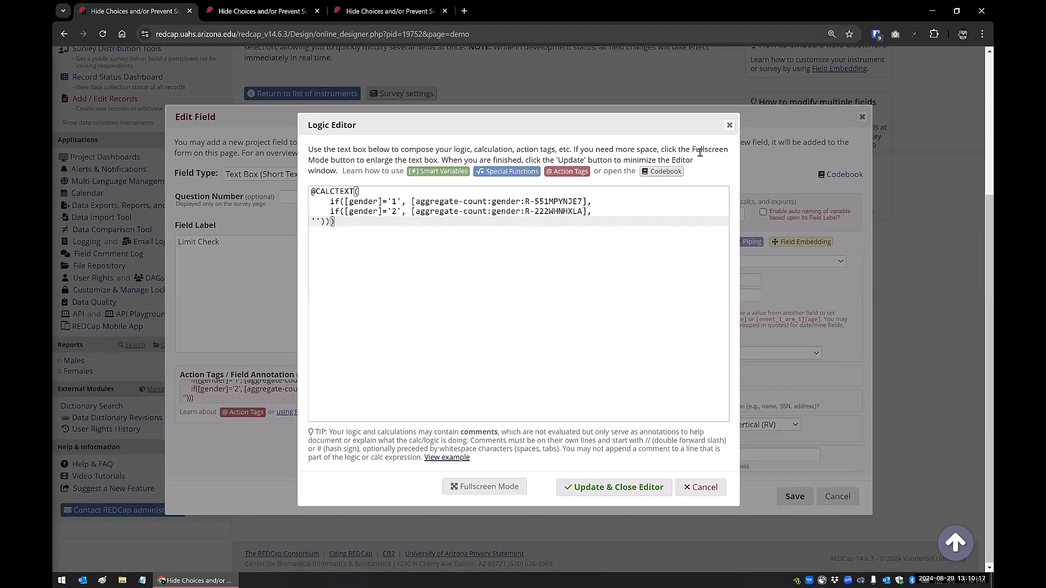
{"action": "left_click", "coordinate": [729, 127]}
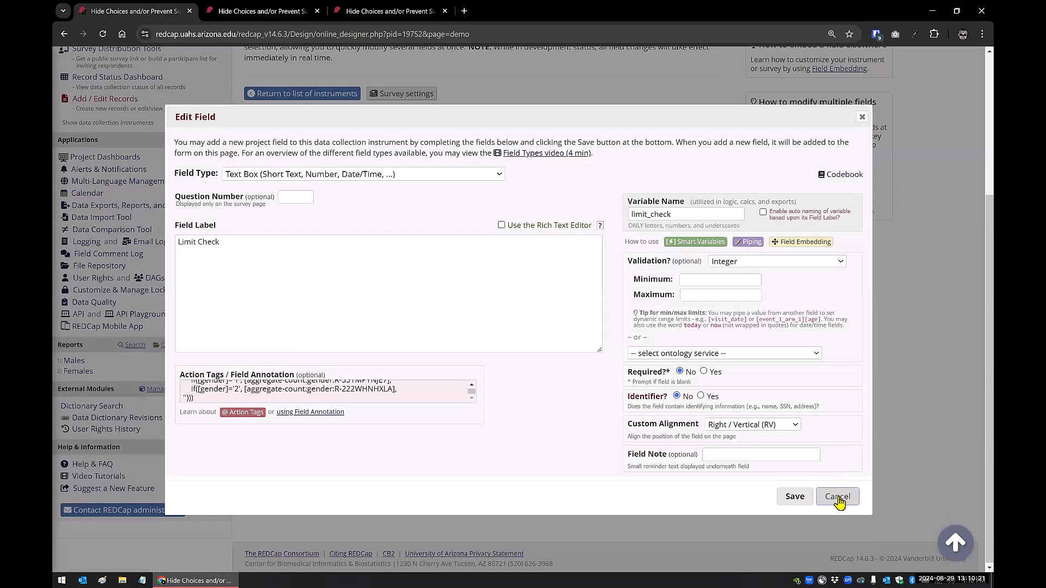
{"action": "left_click", "coordinate": [838, 497]}
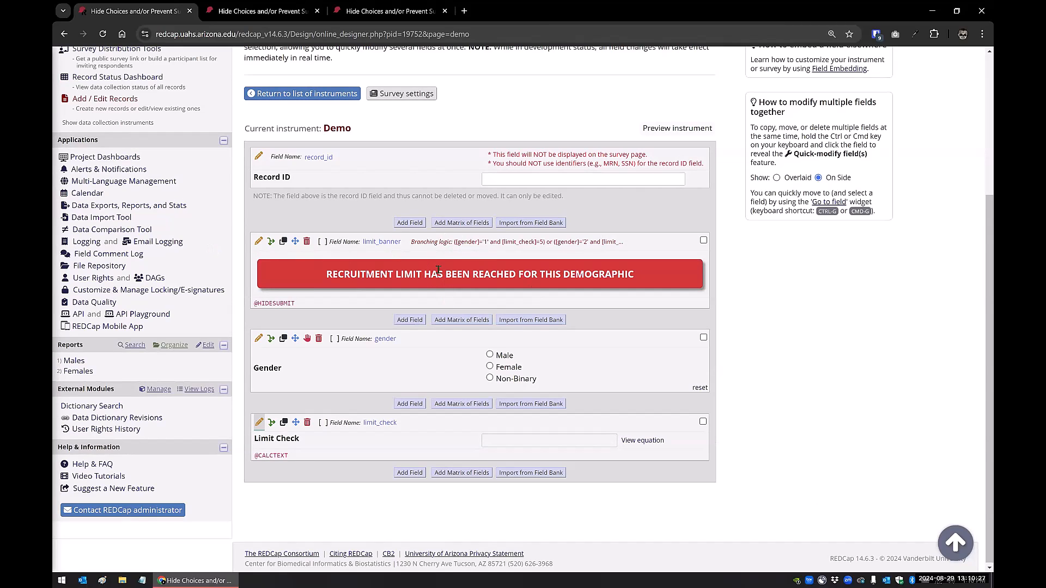
Try changing both limit_check thresholds to 10 in the limit_banner field's branching logic, and discard the edit
{"action": "left_click", "coordinate": [271, 243]}
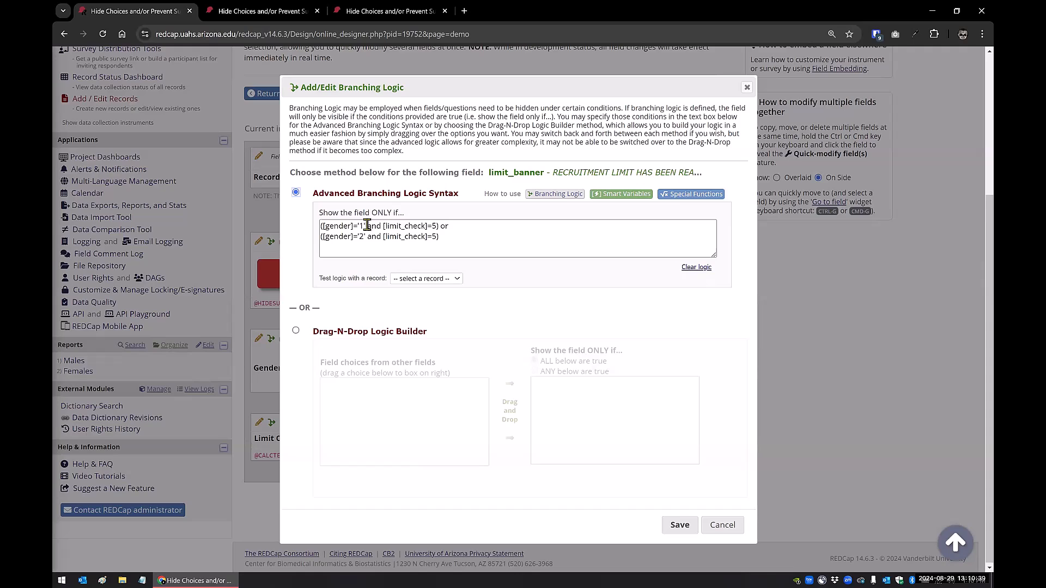
{"action": "left_click", "coordinate": [432, 225]}
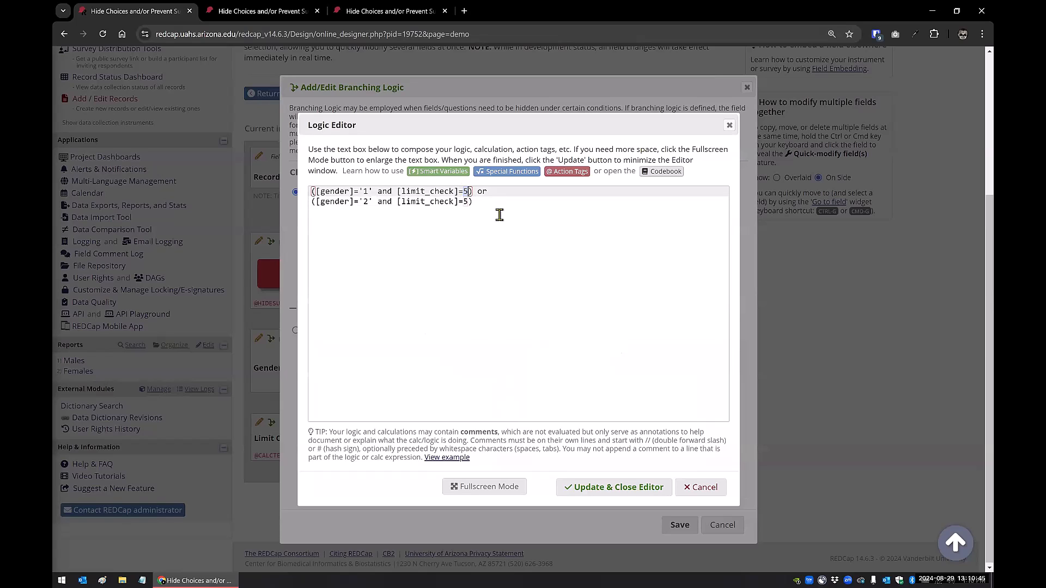
{"action": "left_click", "coordinate": [467, 191]}
{"action": "key", "text": "BackSpace"}
{"action": "type", "text": "10"}
{"action": "left_click", "coordinate": [468, 201]}
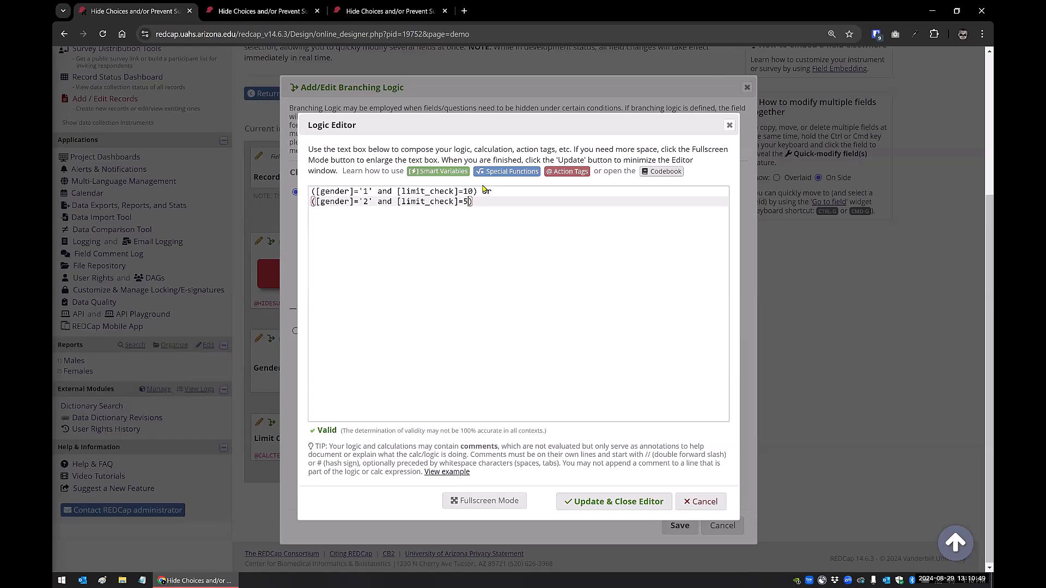
{"action": "key", "text": "BackSpace"}
{"action": "type", "text": "10"}
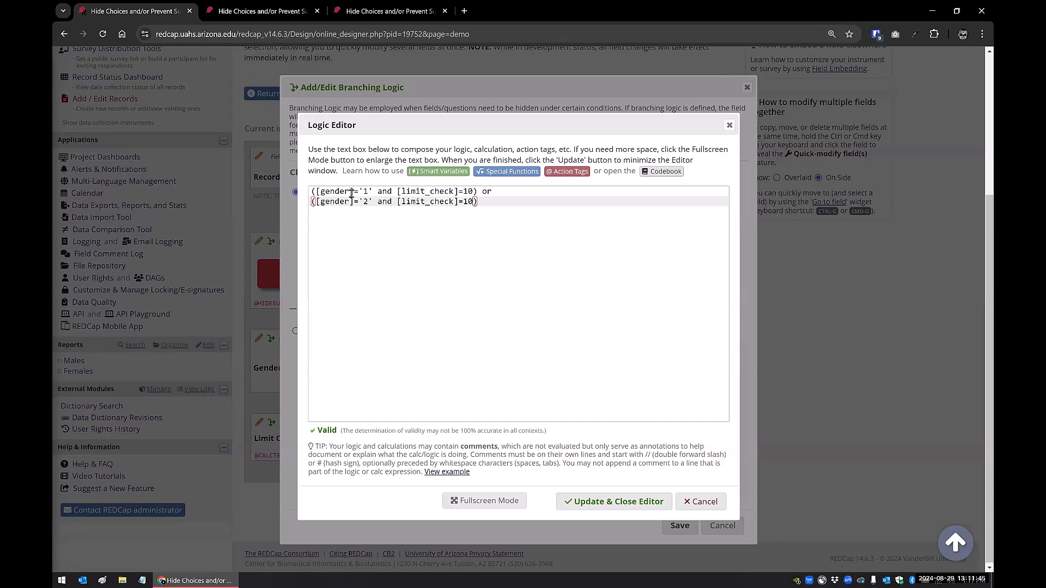
{"action": "left_click", "coordinate": [705, 511]}
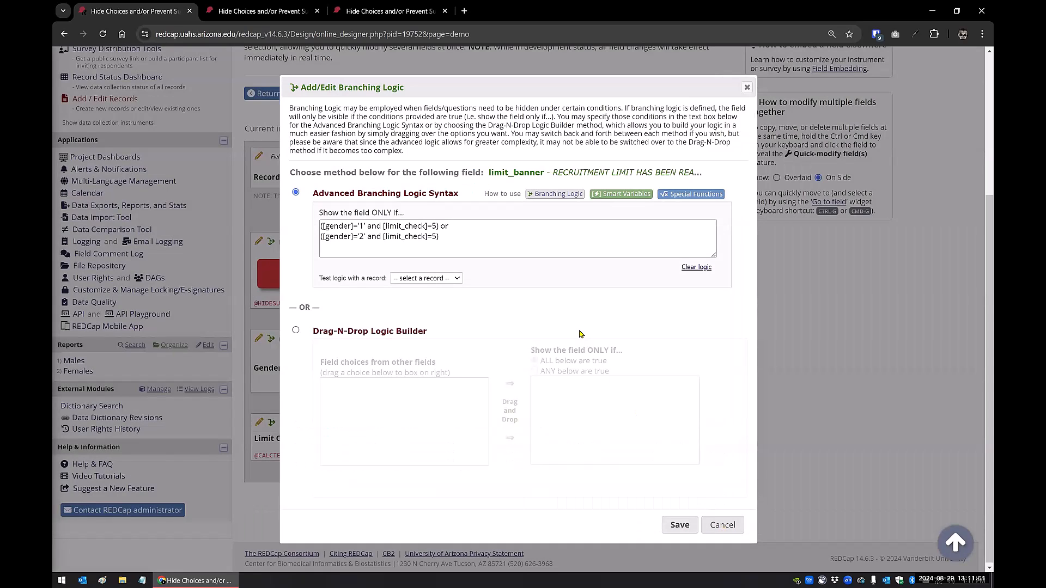
{"action": "left_click", "coordinate": [720, 526]}
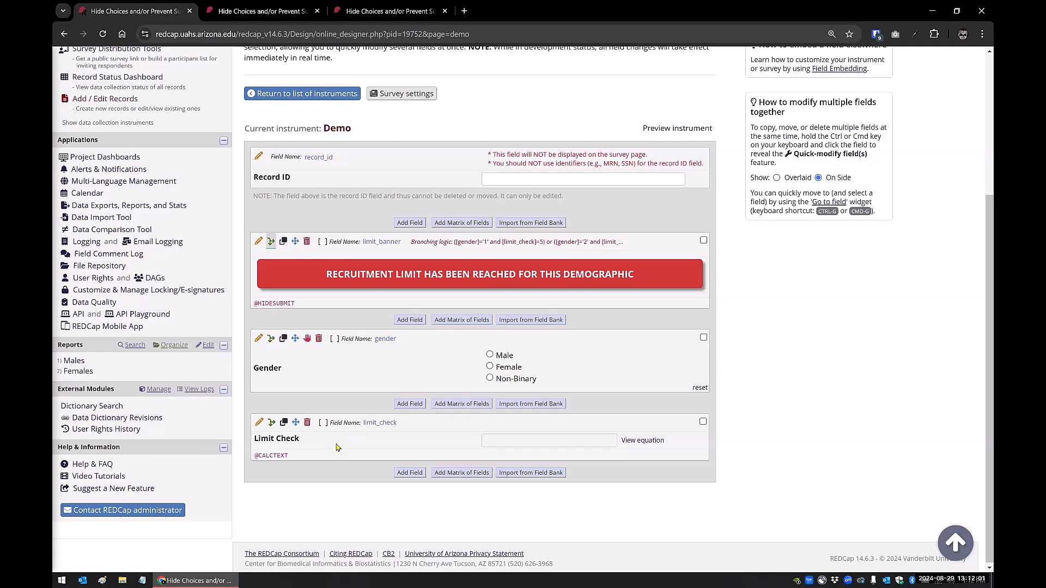
{"action": "left_click", "coordinate": [259, 423]}
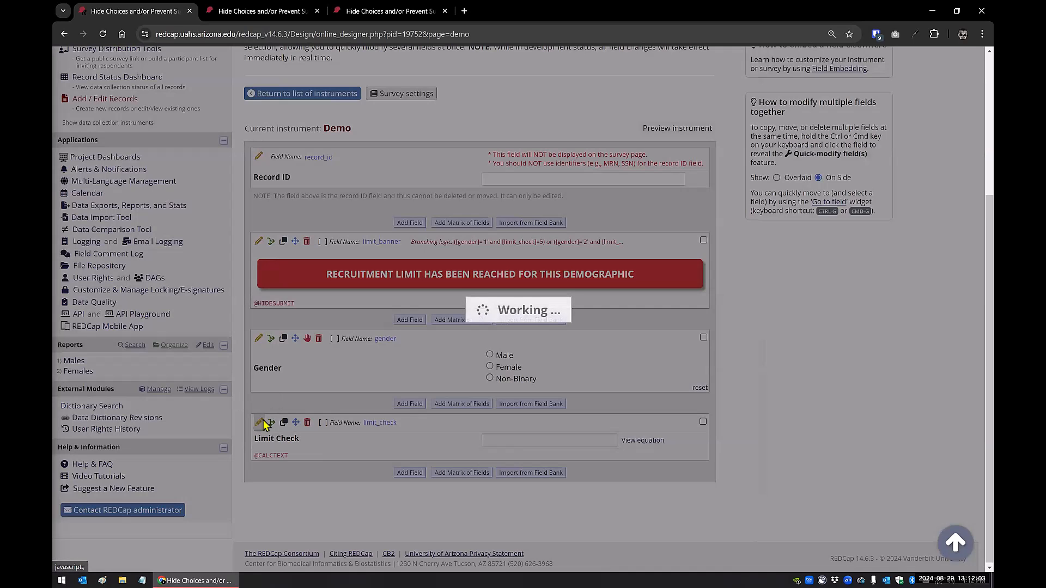
{"action": "left_click", "coordinate": [322, 381]}
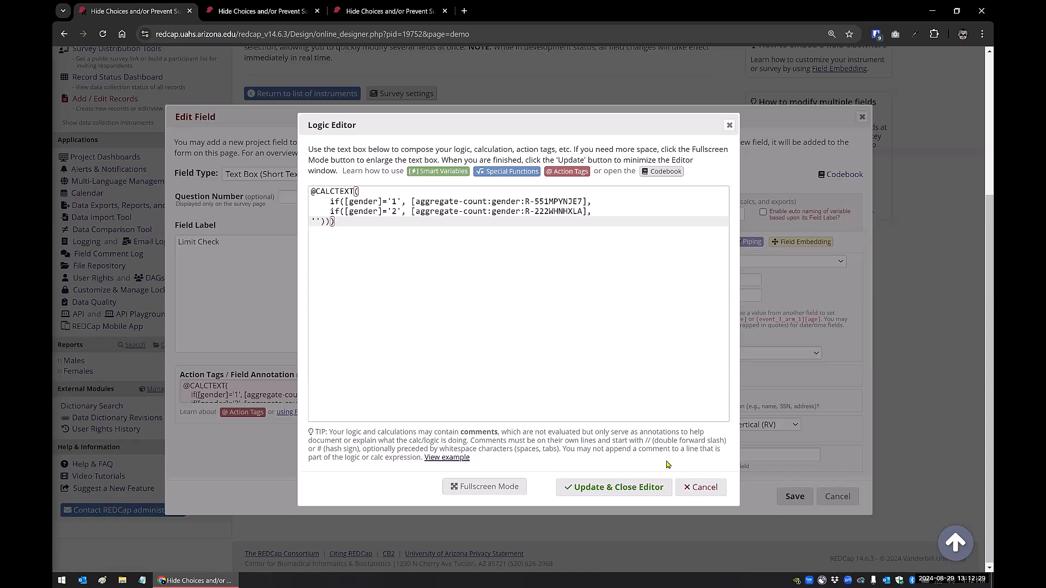
{"action": "left_click", "coordinate": [830, 505]}
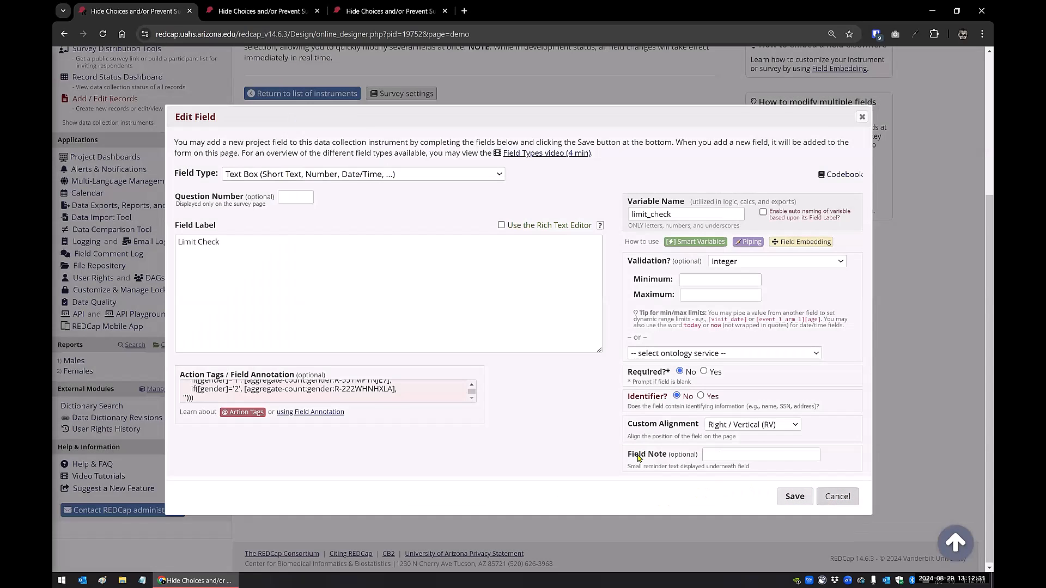
{"action": "left_click", "coordinate": [834, 498]}
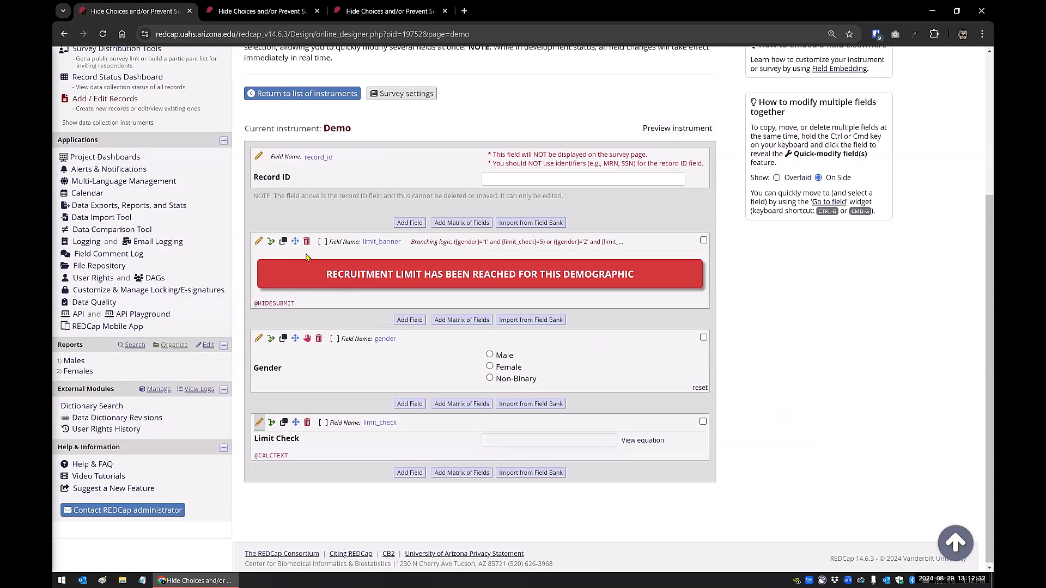
{"action": "left_click", "coordinate": [271, 242]}
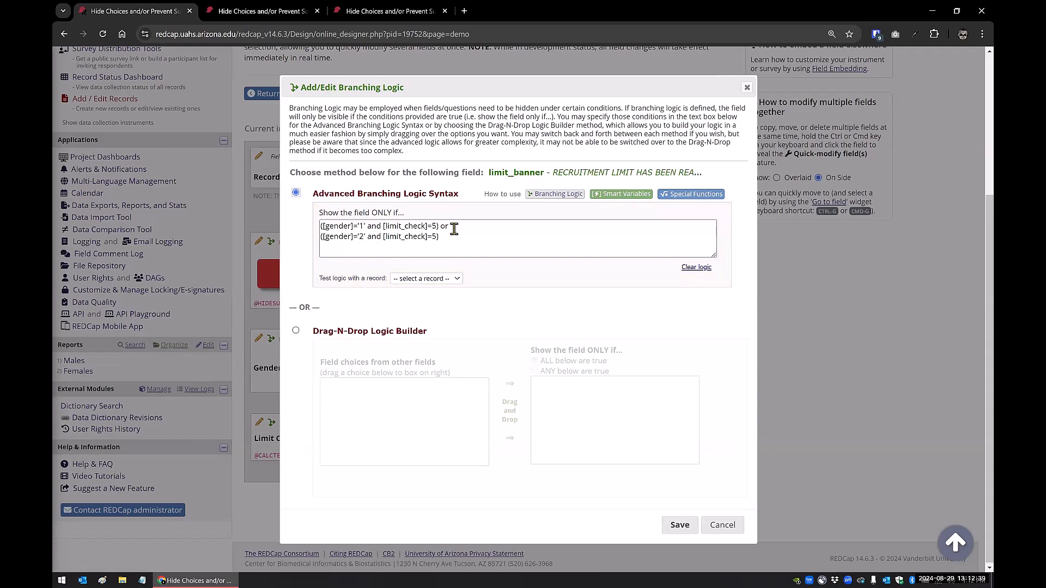
{"action": "left_click", "coordinate": [747, 88]}
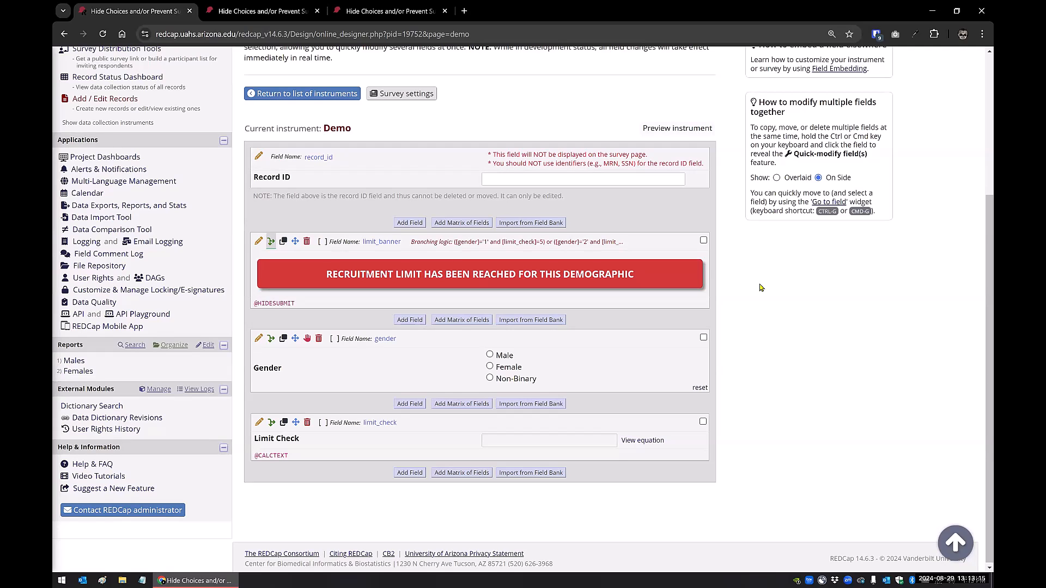
Search the project's available external modules for "hide" and check the configuration of the enabled HIDESUBMIT Action Tags module
{"action": "left_click", "coordinate": [158, 390]}
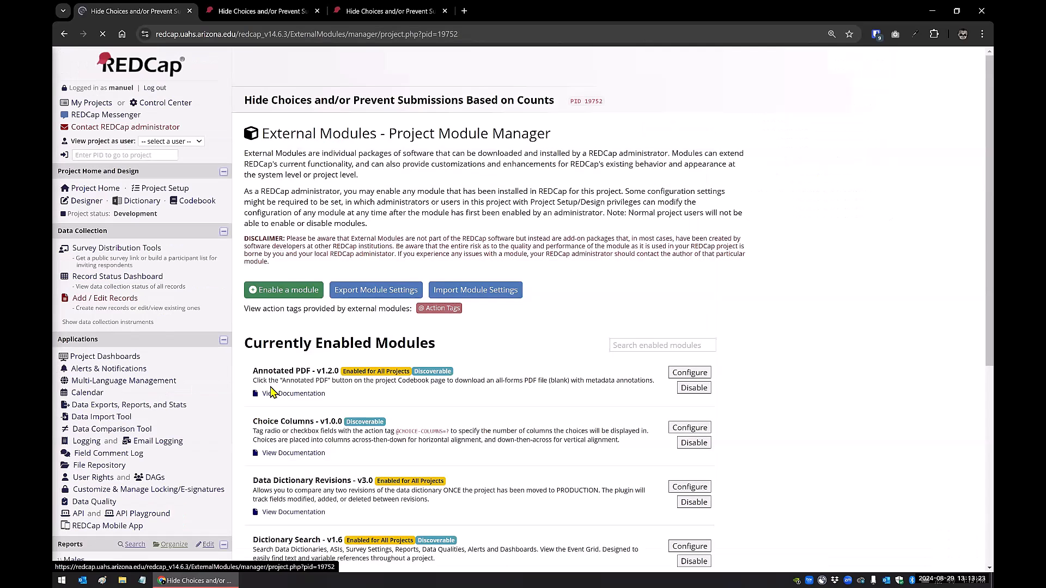
{"action": "left_click", "coordinate": [284, 290]}
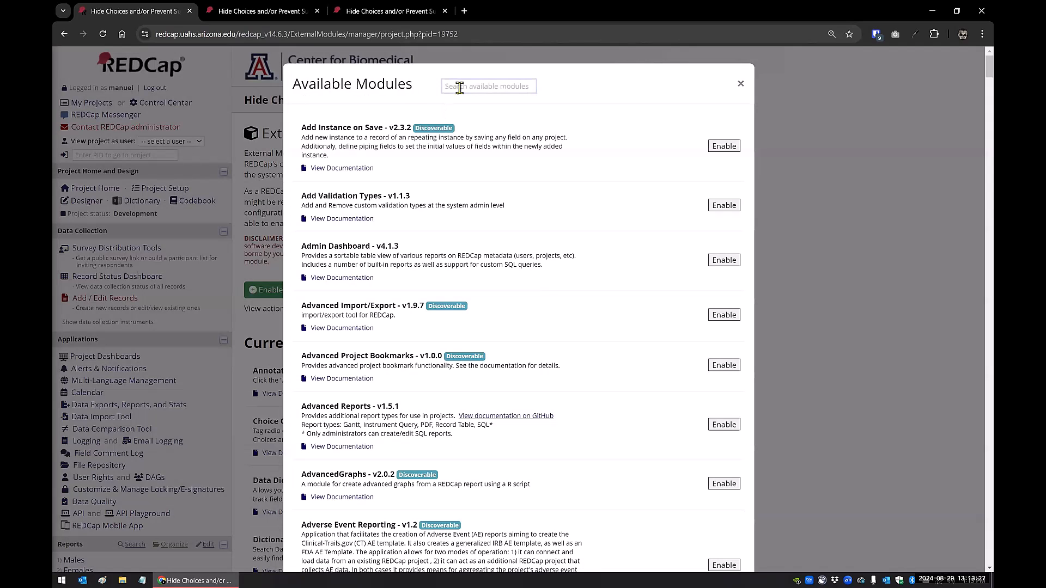
{"action": "type", "text": "hide"}
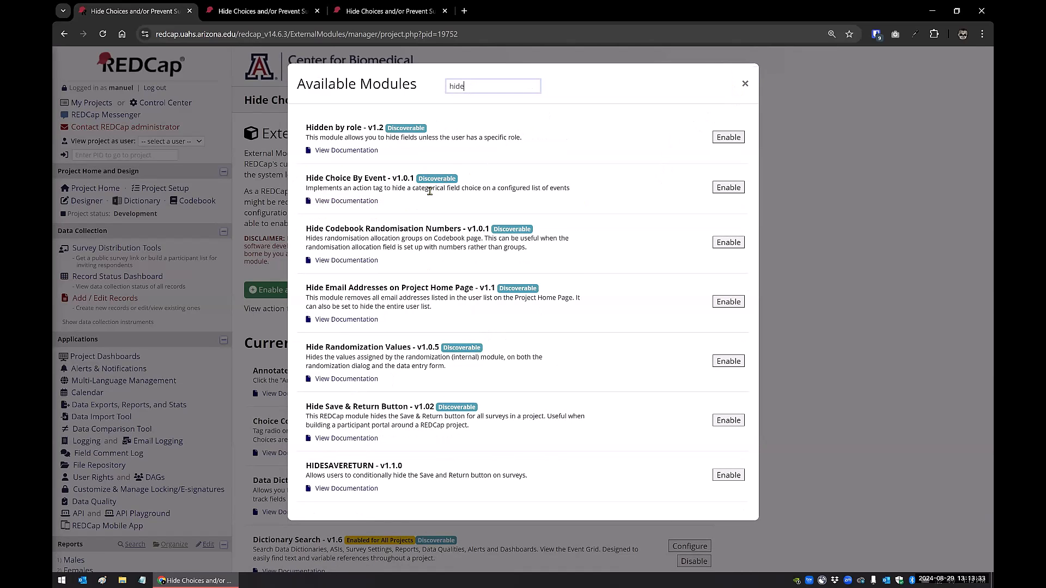
{"action": "left_click", "coordinate": [744, 84]}
{"action": "scroll", "coordinate": [523, 289], "scroll_direction": "down", "scroll_amount": 5}
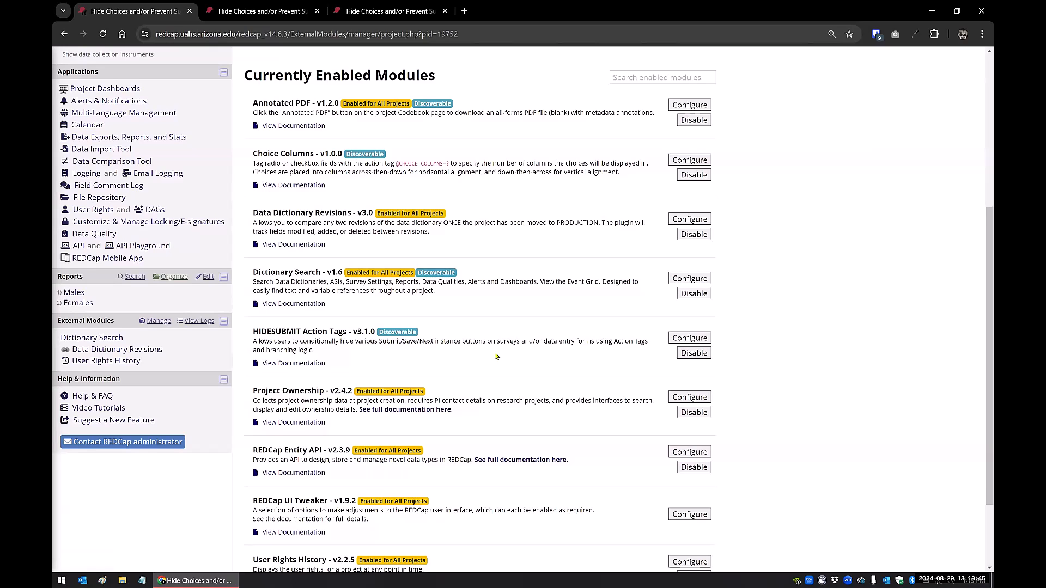
{"action": "left_click", "coordinate": [678, 339]}
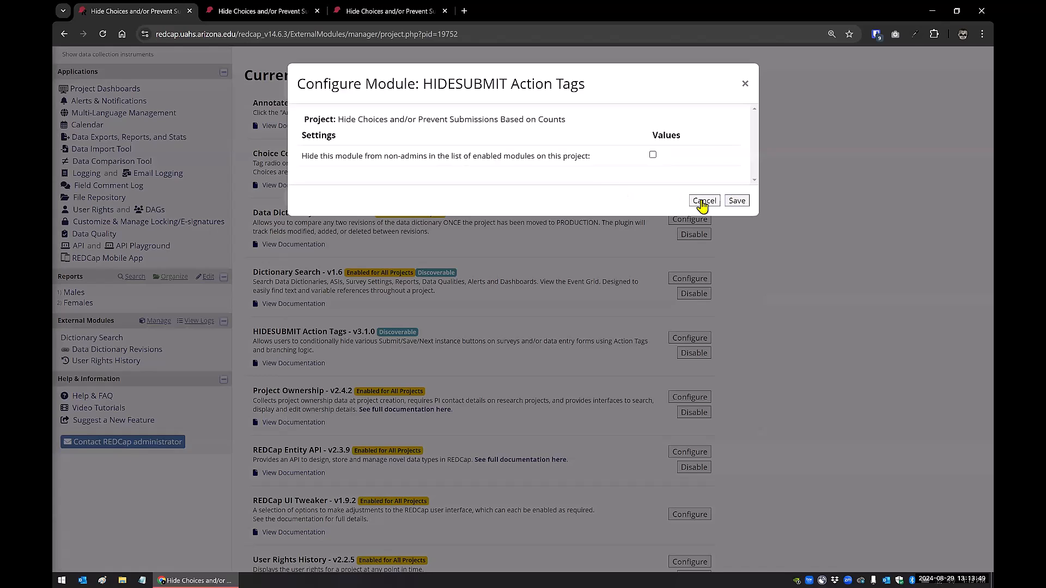
{"action": "left_click", "coordinate": [744, 86]}
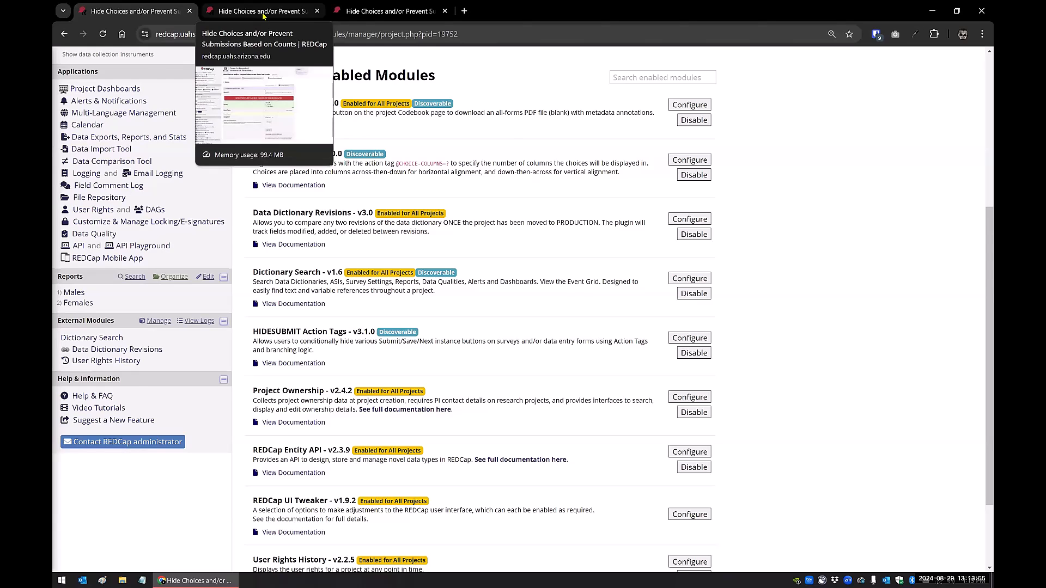
{"action": "left_click", "coordinate": [263, 13]}
{"action": "left_click", "coordinate": [163, 12]}
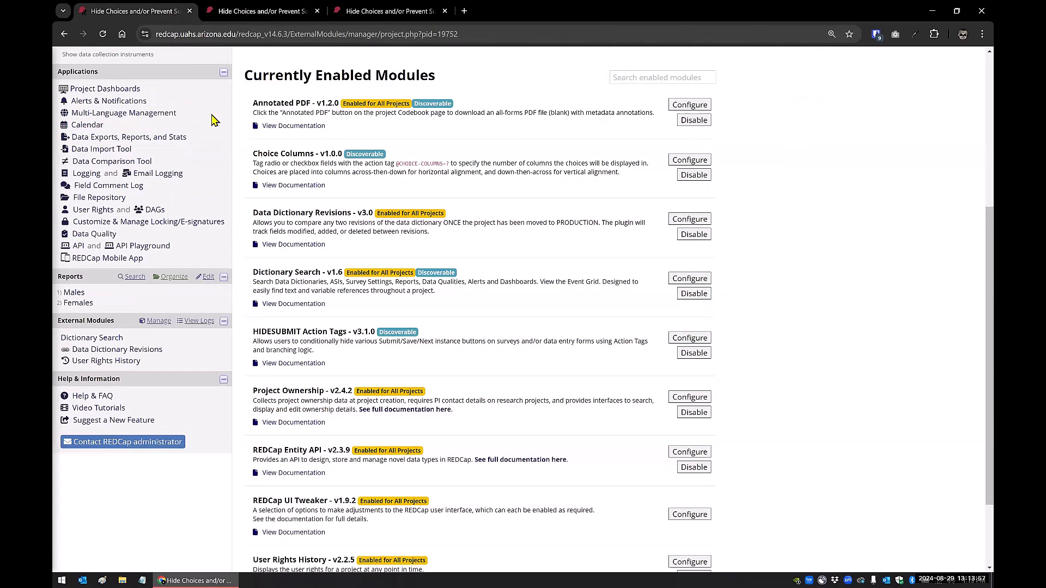
{"action": "scroll", "coordinate": [169, 147], "scroll_direction": "up", "scroll_amount": 3}
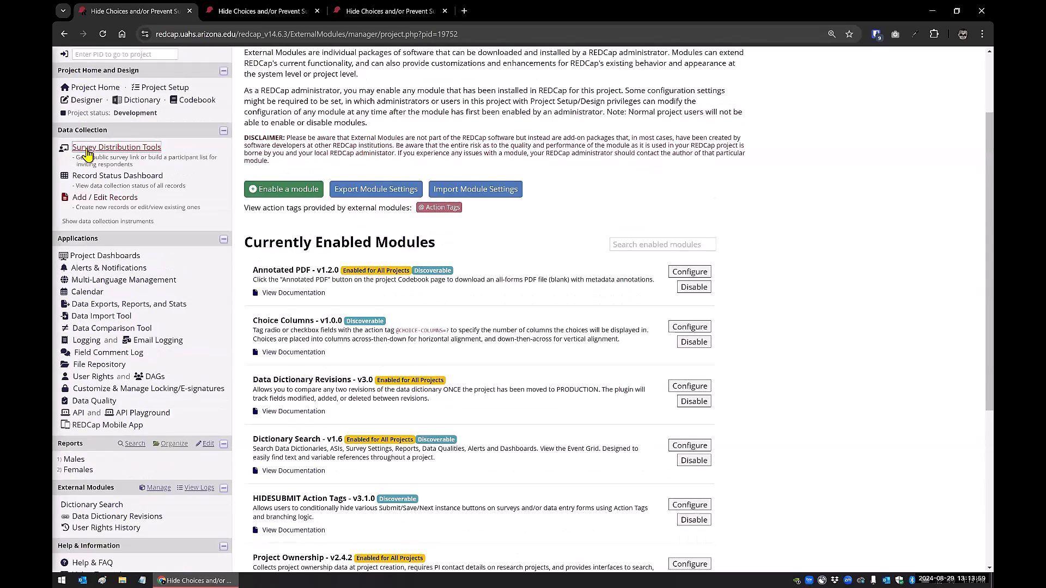
{"action": "scroll", "coordinate": [87, 154], "scroll_direction": "up", "scroll_amount": 1}
{"action": "left_click", "coordinate": [85, 151]}
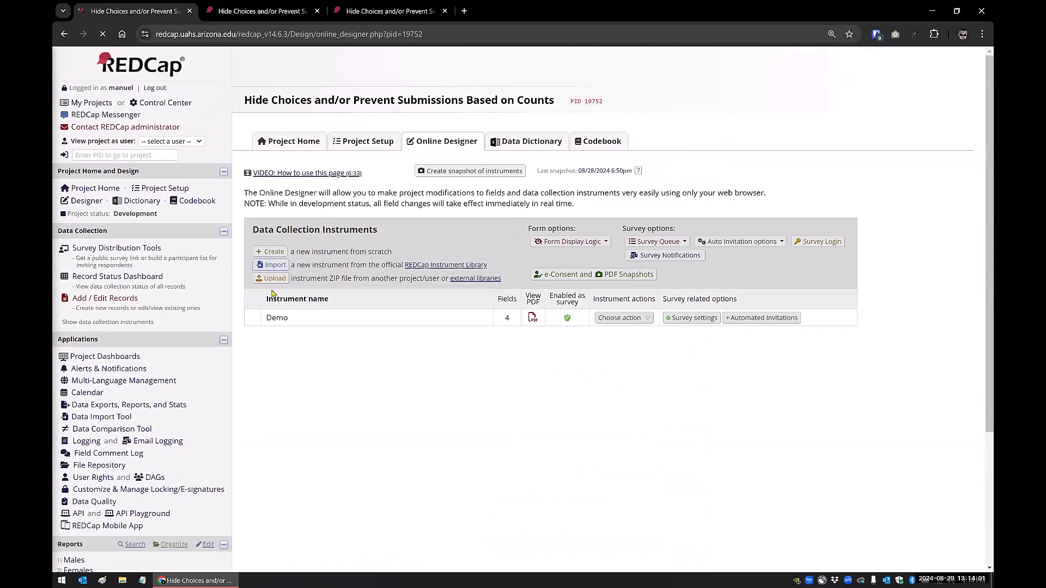
{"action": "left_click", "coordinate": [276, 319]}
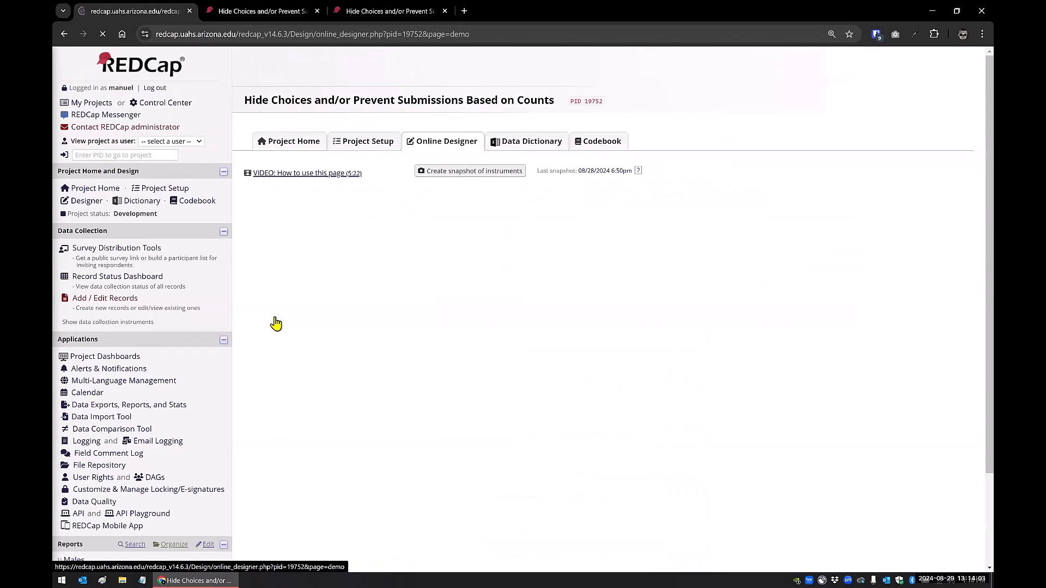
{"action": "scroll", "coordinate": [414, 327], "scroll_direction": "down", "scroll_amount": 3}
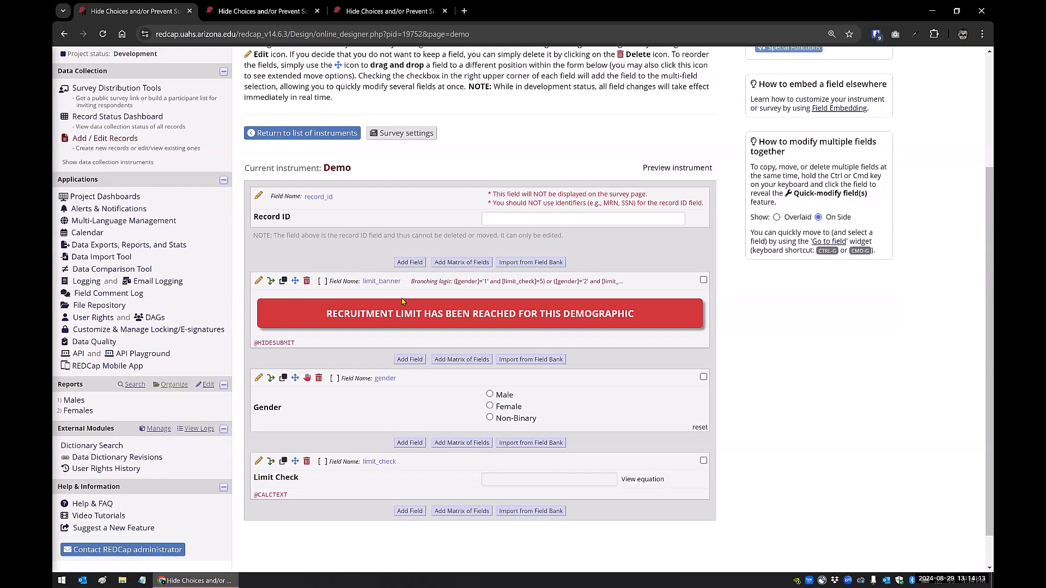
{"action": "left_click", "coordinate": [259, 283]}
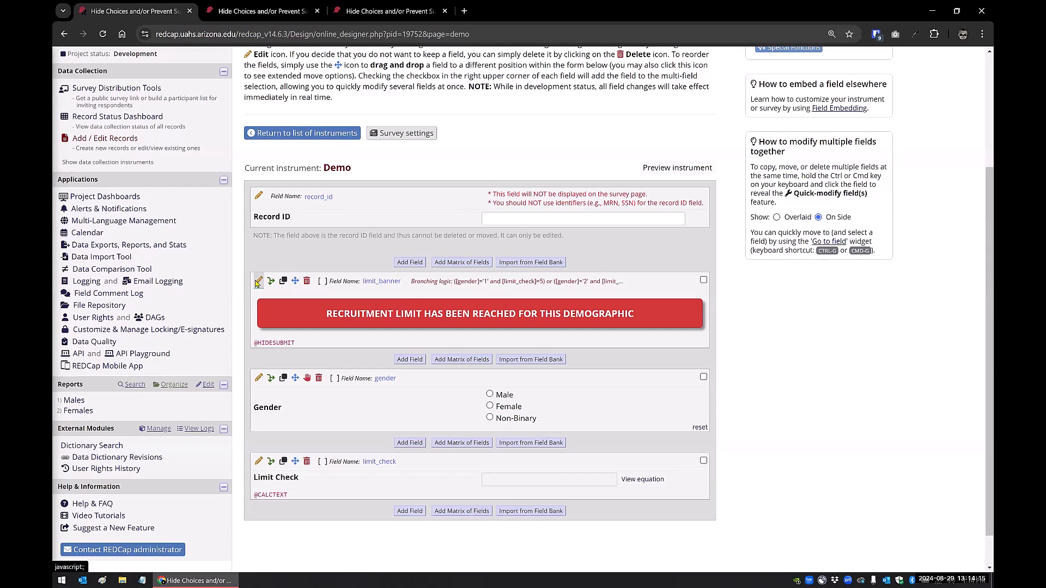
{"action": "left_click_drag", "start_coordinate": [236, 478], "coordinate": [175, 477]}
{"action": "left_click", "coordinate": [185, 478]}
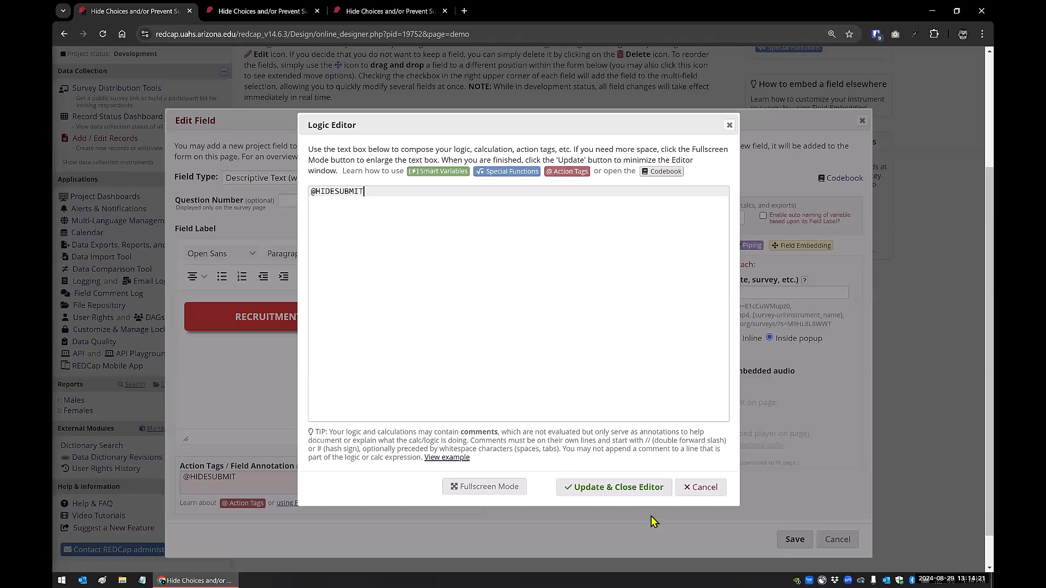
{"action": "left_click", "coordinate": [699, 488]}
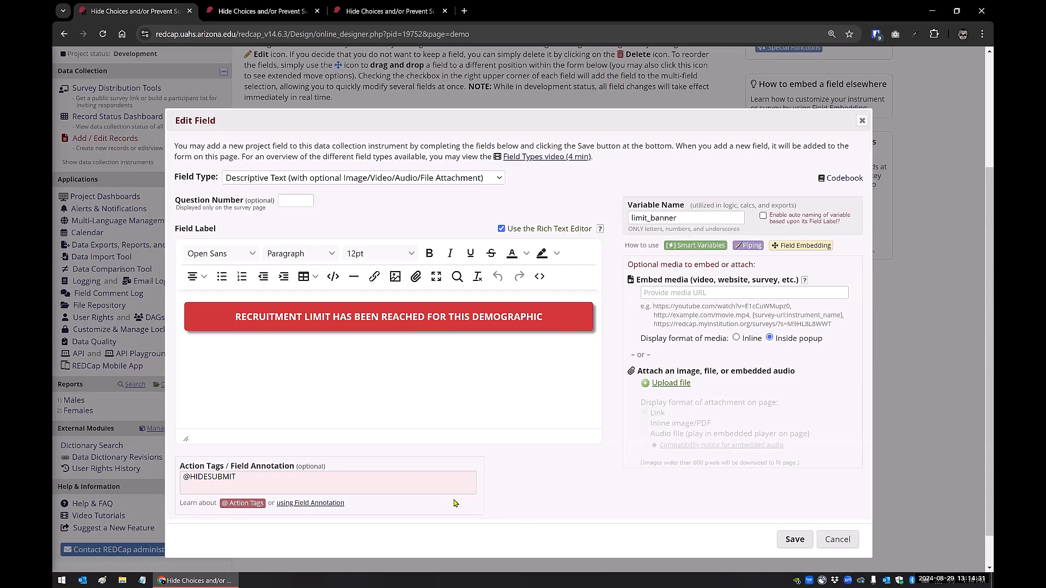
{"action": "left_click", "coordinate": [832, 540]}
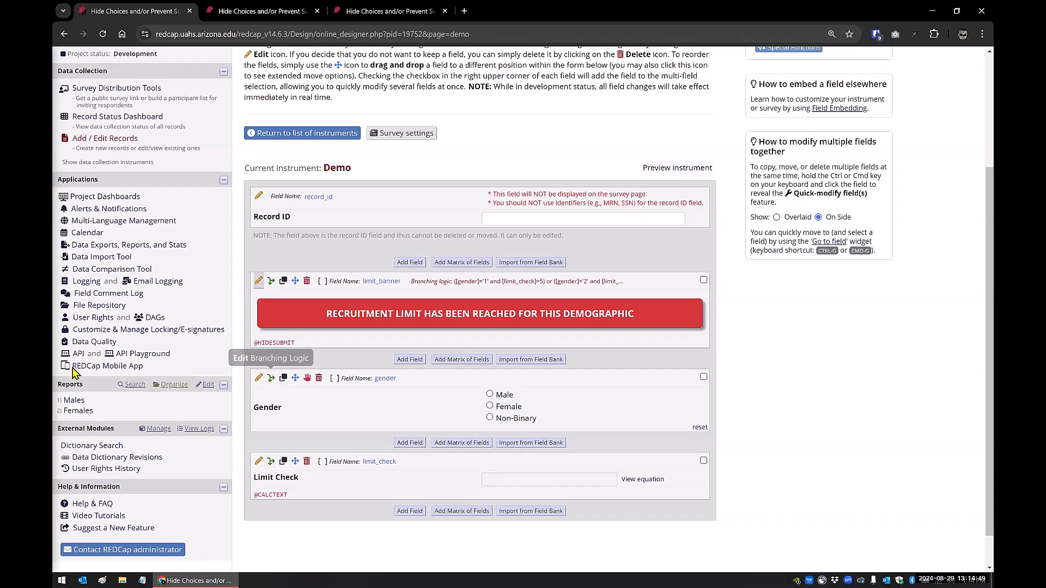
Open the project's report list for editing and make a copy of the Females report
{"action": "left_click", "coordinate": [207, 385]}
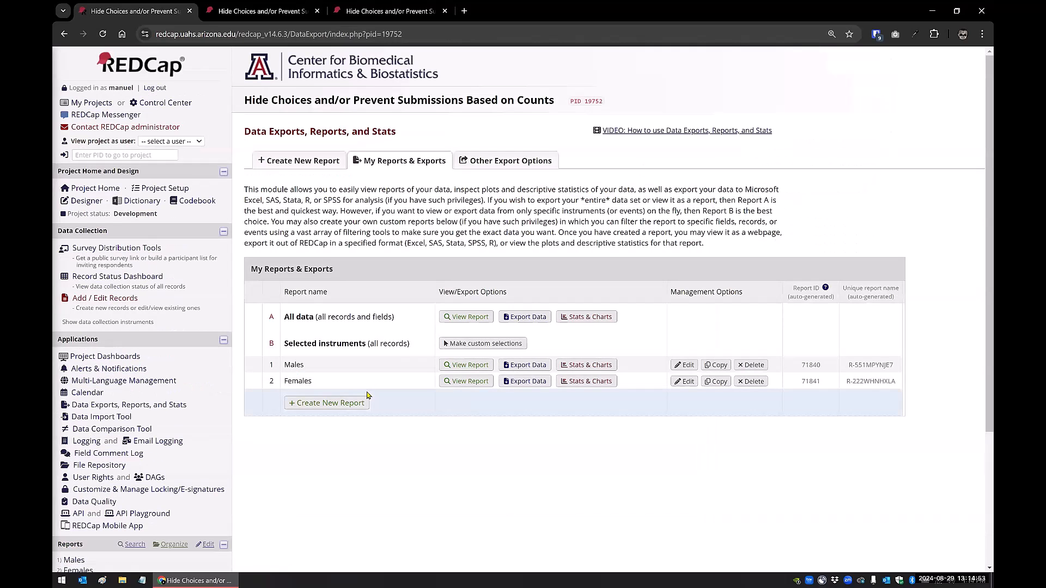
{"action": "left_click", "coordinate": [718, 384]}
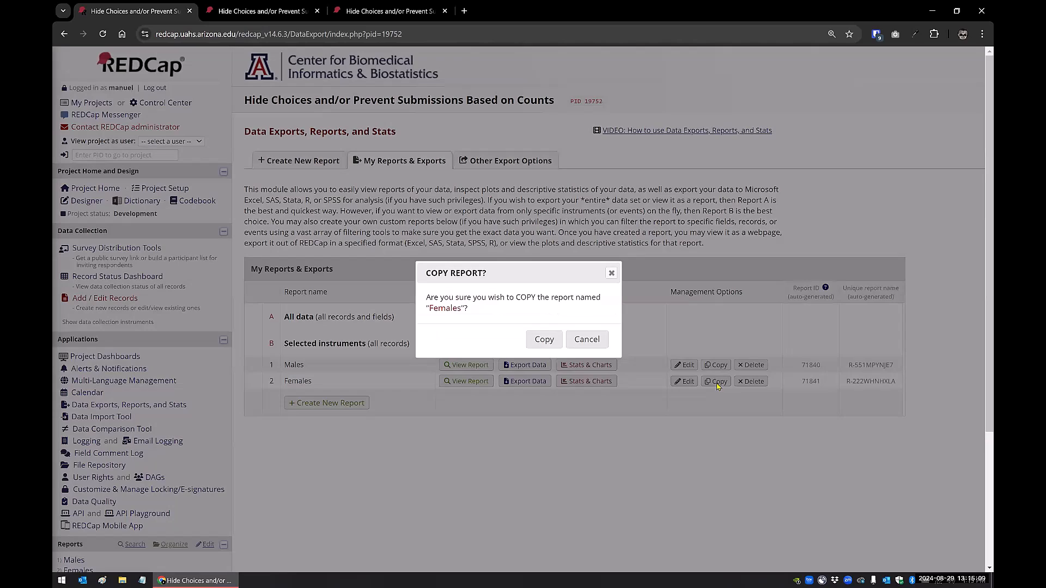
{"action": "left_click", "coordinate": [545, 340]}
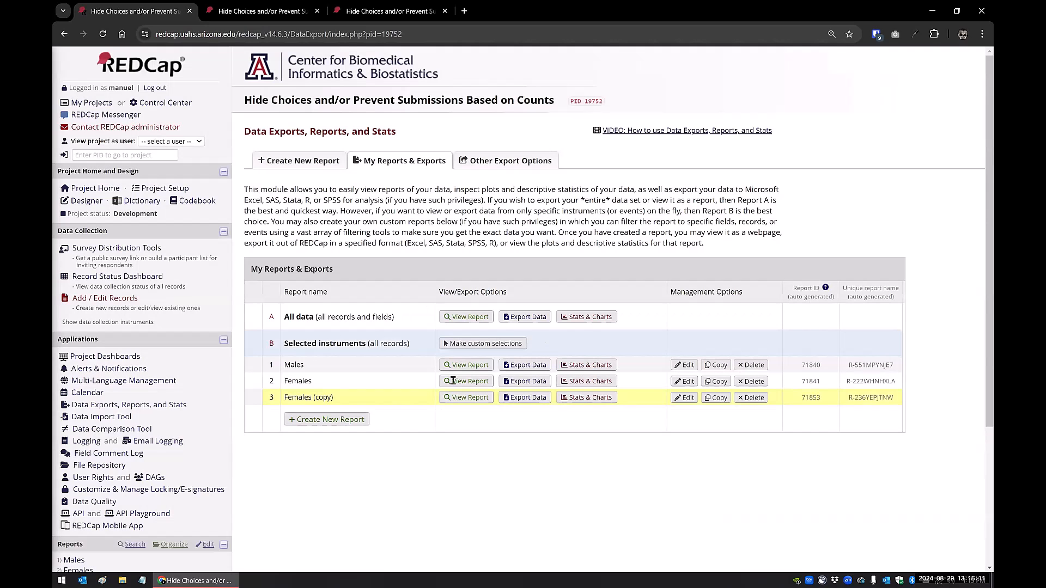
Open the copied Females report for editing and rename it Non-Binary
{"action": "left_click", "coordinate": [685, 397]}
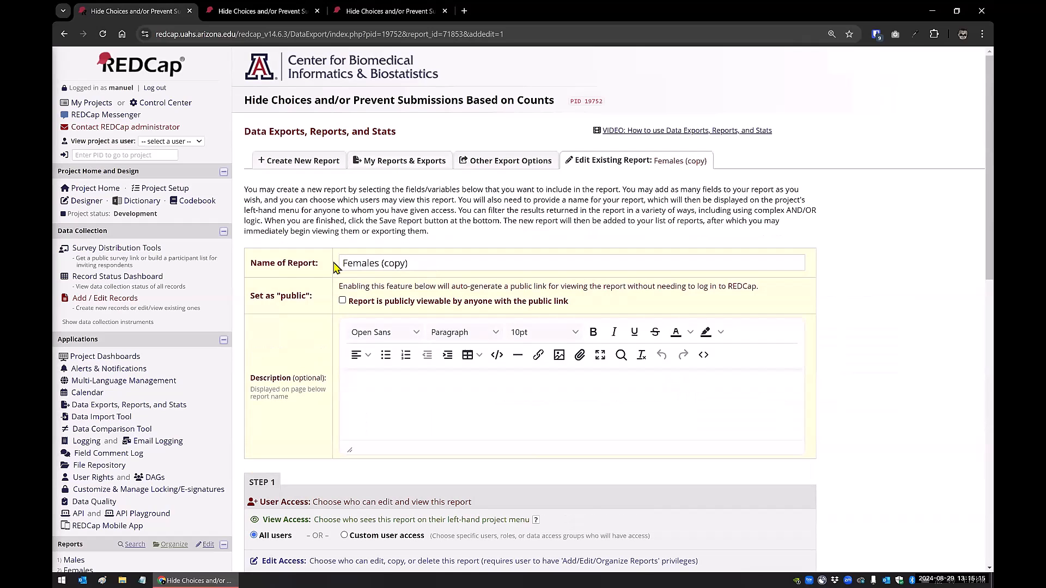
{"action": "triple_click", "coordinate": [340, 264]}
{"action": "type", "text": "Non-B"}
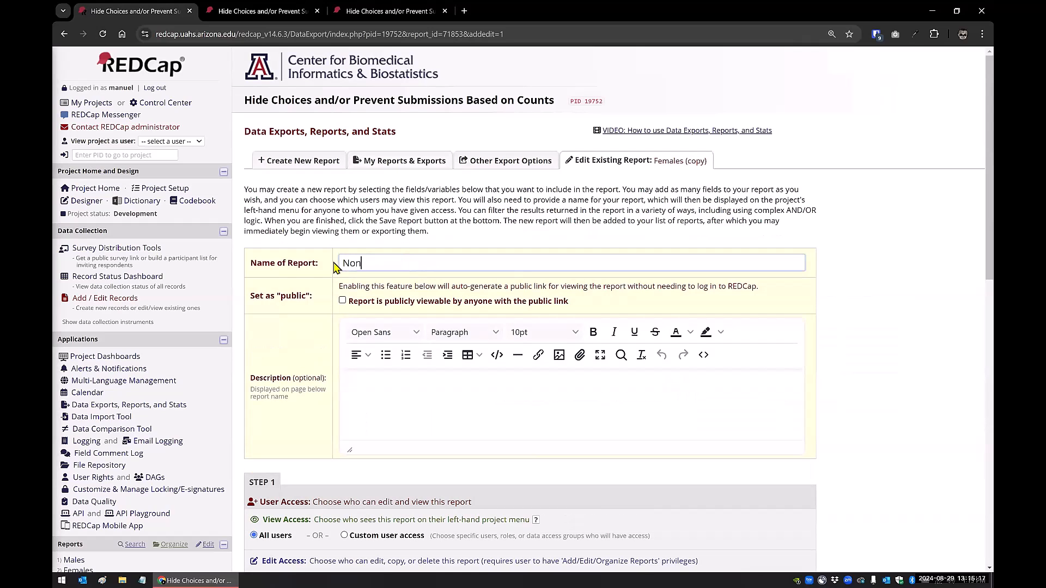
{"action": "type", "text": "inary"}
Set the report's gender filter to Non-Binary, save the report and return to the report list
{"action": "scroll", "coordinate": [334, 267], "scroll_direction": "down", "scroll_amount": 8}
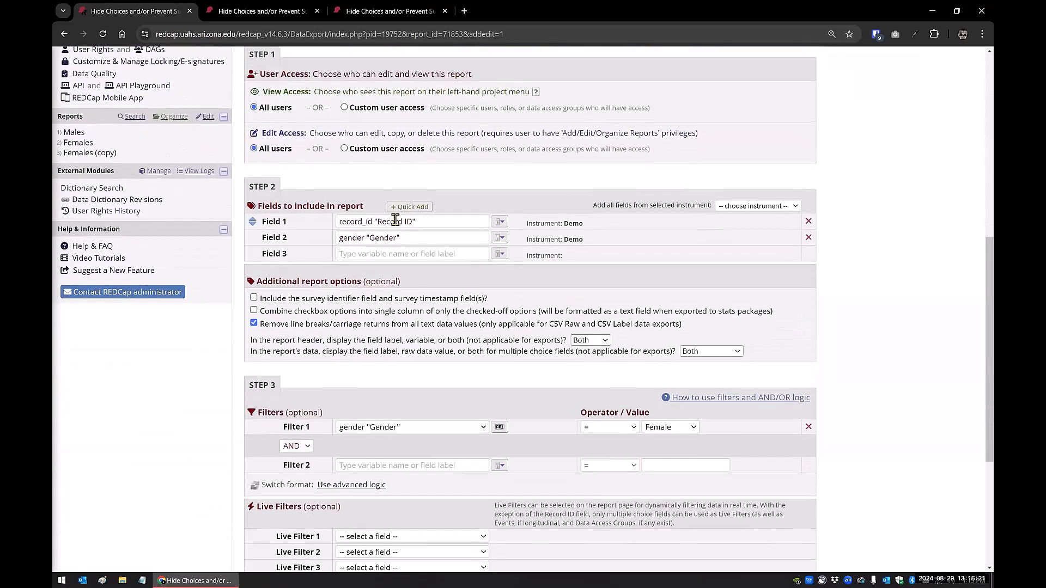
{"action": "left_click", "coordinate": [695, 427]}
{"action": "left_click", "coordinate": [676, 484]}
{"action": "scroll", "coordinate": [374, 433], "scroll_direction": "down", "scroll_amount": 4}
{"action": "left_click", "coordinate": [516, 462]}
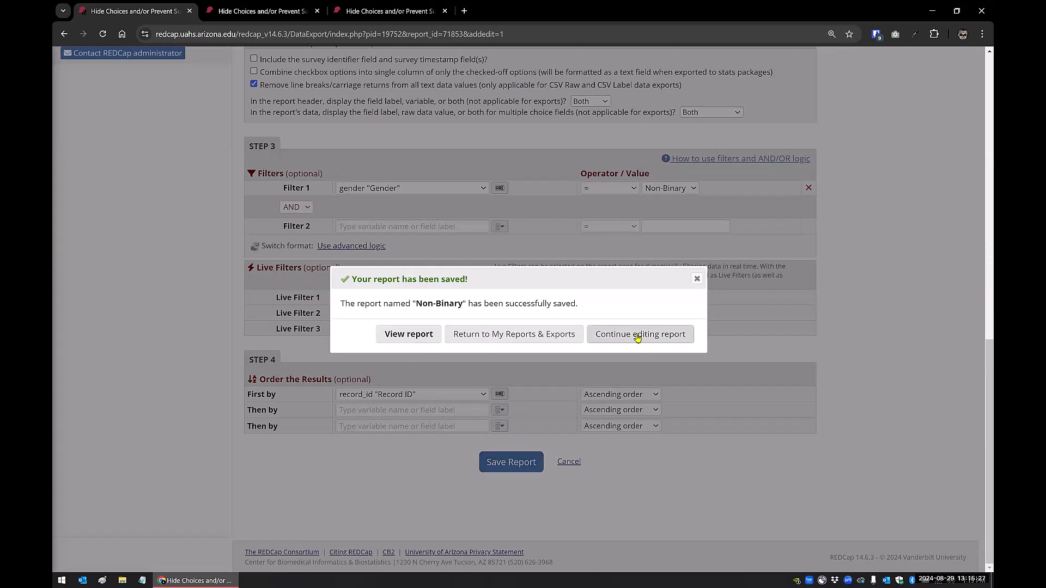
{"action": "left_click", "coordinate": [540, 335]}
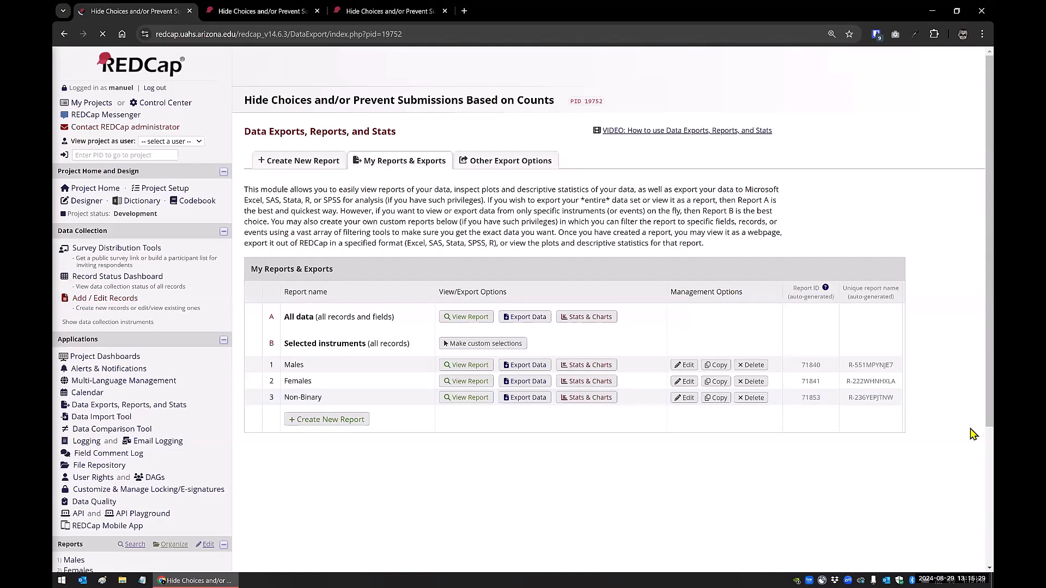
Copy the Non-Binary report's unique name and open the limit_check field of the Demo instrument for editing
{"action": "triple_click", "coordinate": [885, 397]}
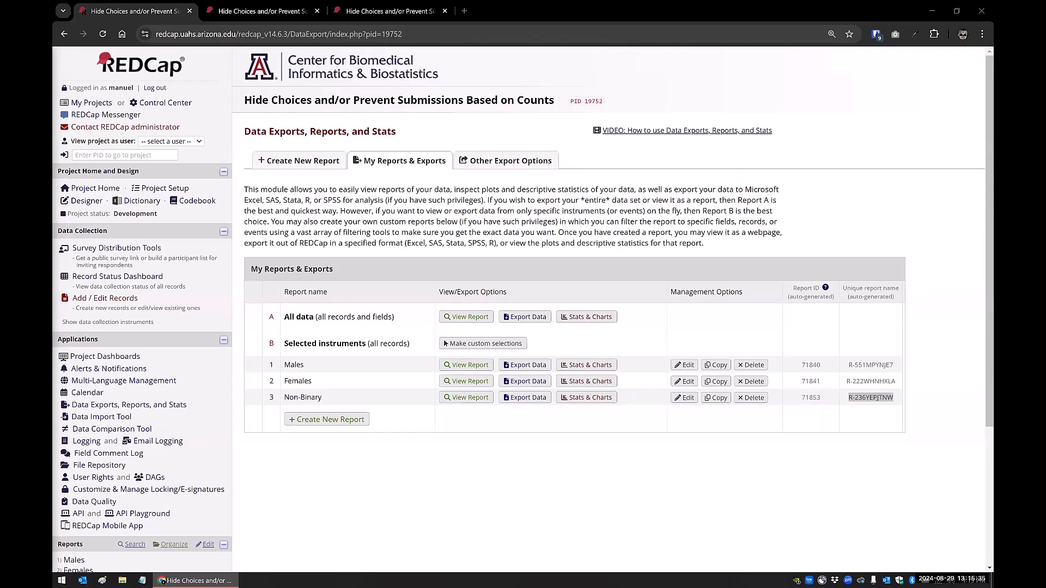
{"action": "left_click", "coordinate": [83, 202]}
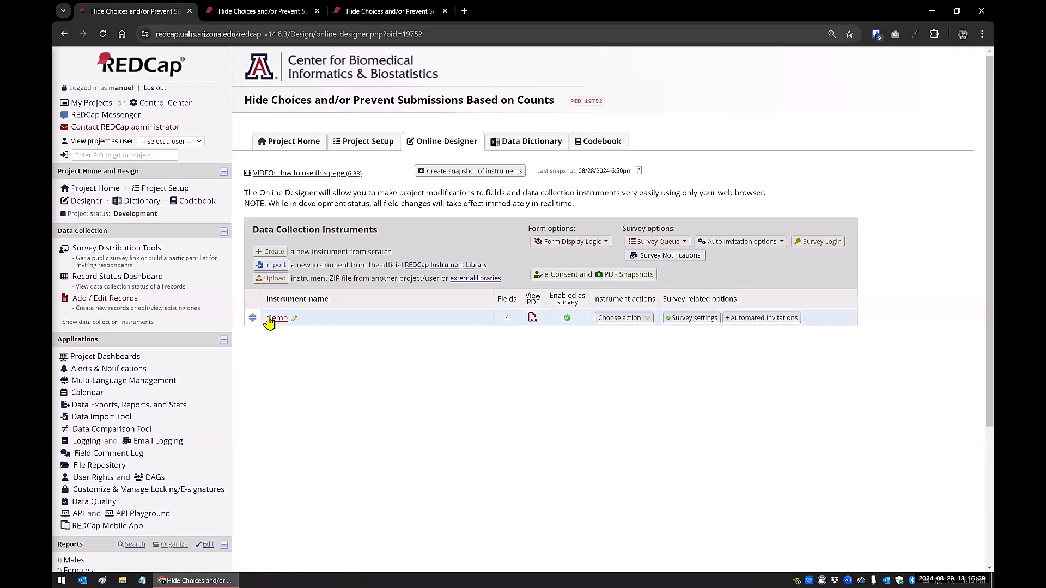
{"action": "left_click", "coordinate": [275, 319]}
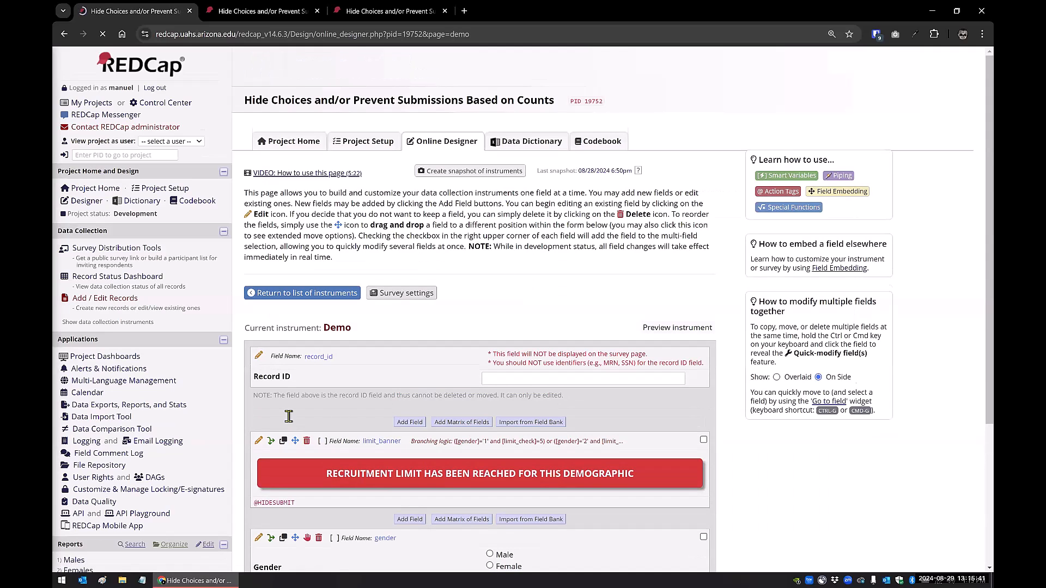
{"action": "scroll", "coordinate": [262, 431], "scroll_direction": "down", "scroll_amount": 4}
{"action": "left_click", "coordinate": [258, 423]}
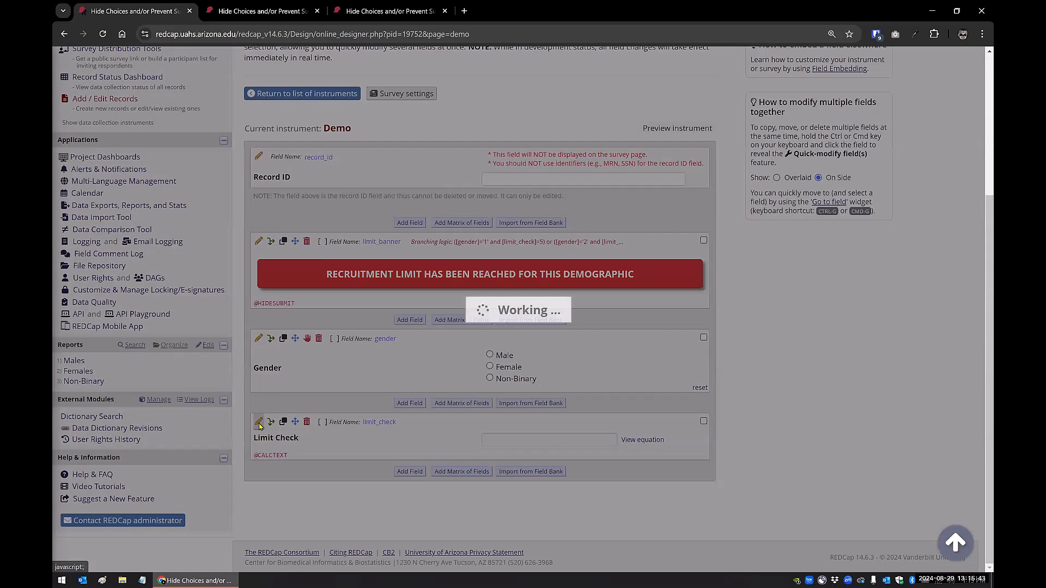
{"action": "left_click", "coordinate": [329, 392]}
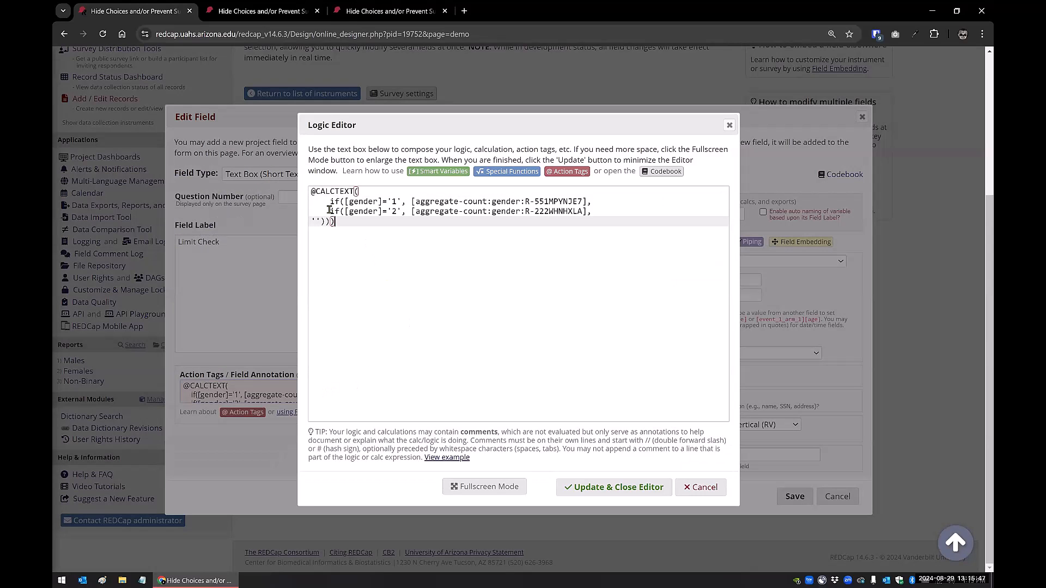
{"action": "left_click_drag", "start_coordinate": [594, 212], "coordinate": [330, 212]}
{"action": "key", "text": "ctrl+c"}
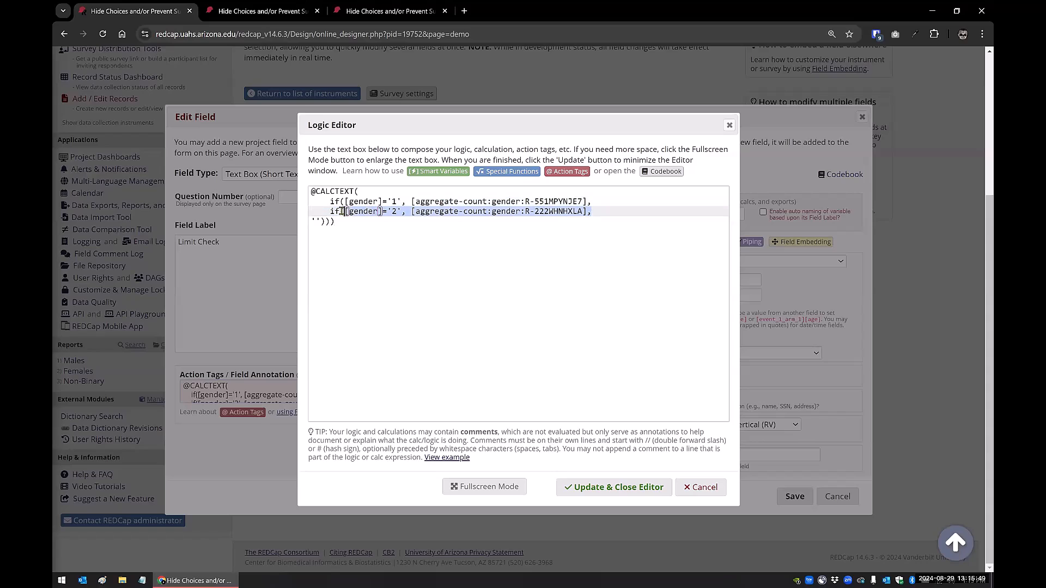
{"action": "left_click", "coordinate": [602, 211]}
{"action": "key", "text": "Return"}
{"action": "key", "text": "ctrl+v"}
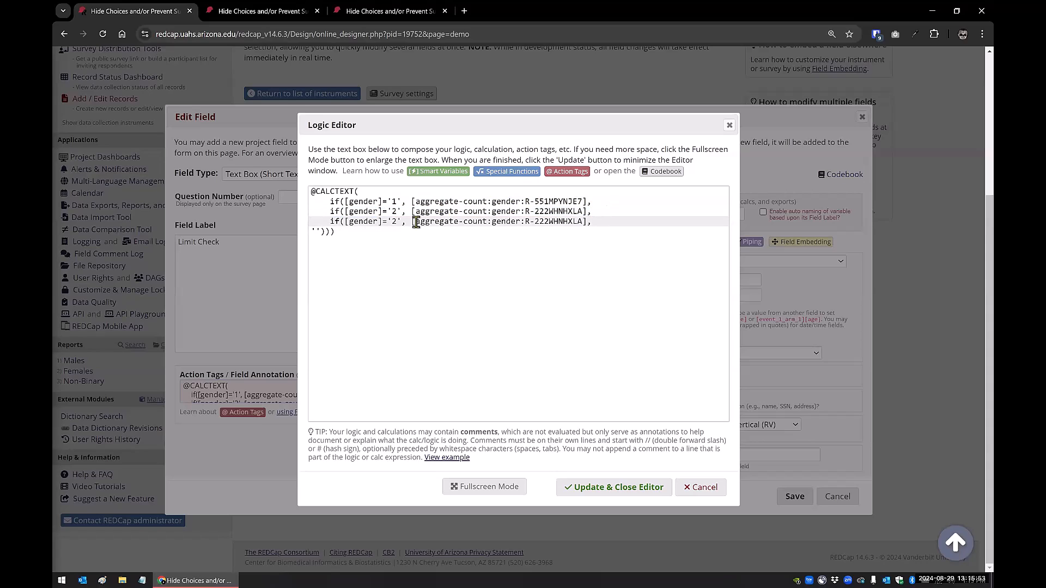
{"action": "left_click", "coordinate": [398, 222]}
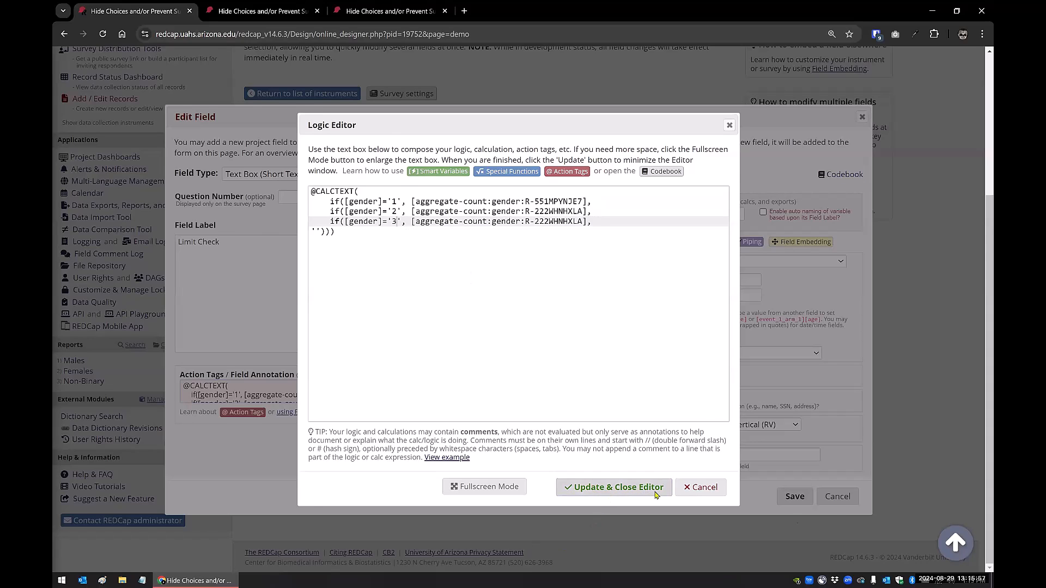
{"action": "left_click", "coordinate": [603, 489]}
{"action": "left_click", "coordinate": [795, 504]}
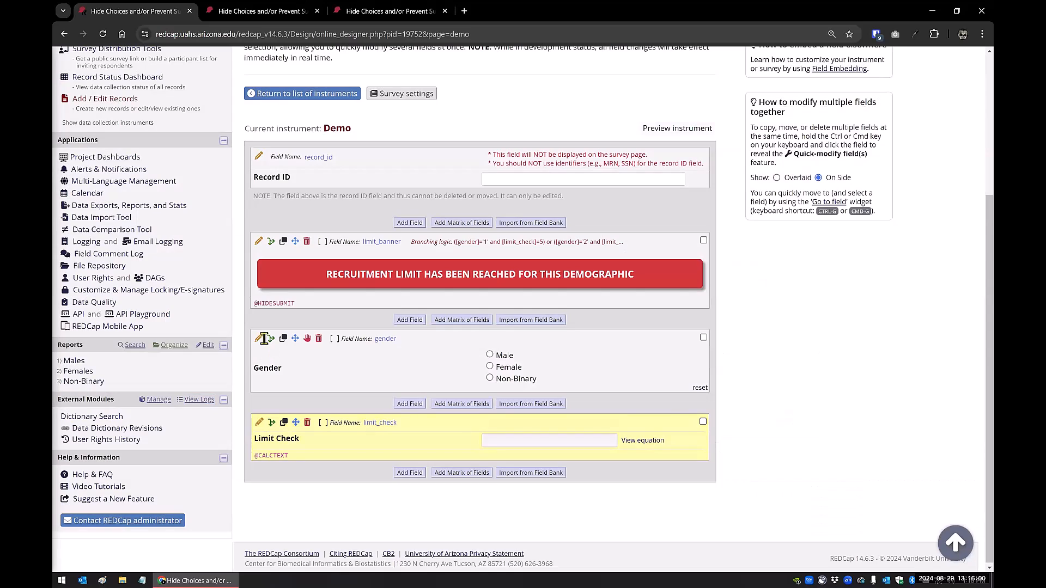
Check the gender field's choice codes, and replace the report name in limit_check's gender '3' line with R-236YEPJTNW
{"action": "left_click", "coordinate": [262, 338]}
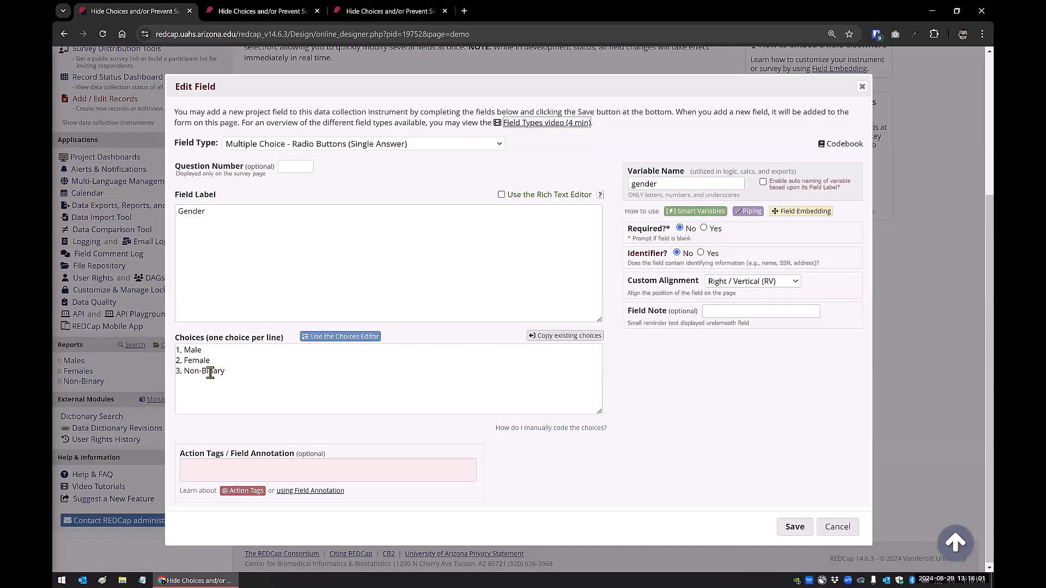
{"action": "left_click", "coordinate": [834, 528]}
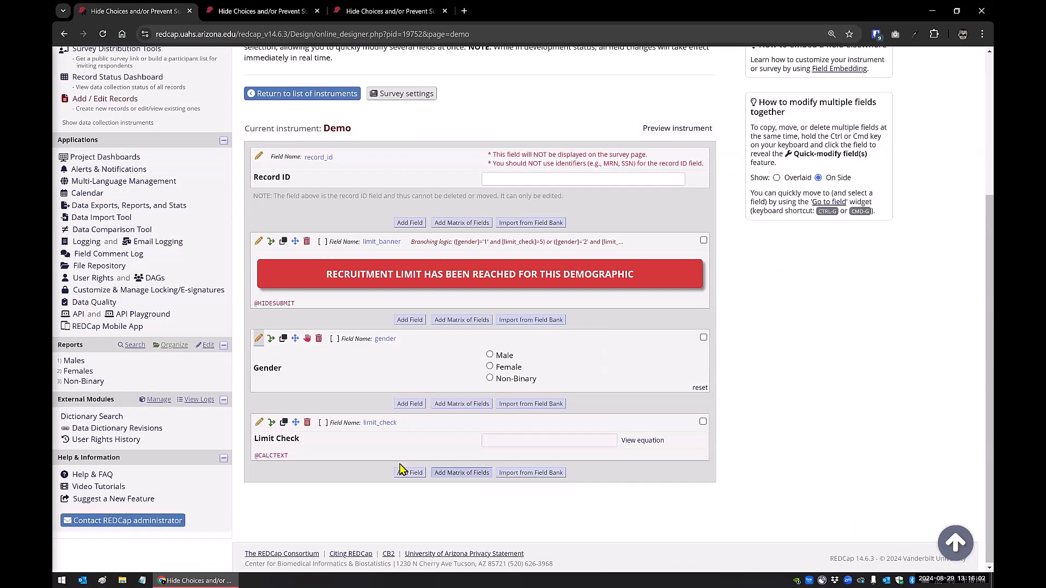
{"action": "left_click", "coordinate": [264, 424]}
{"action": "left_click", "coordinate": [290, 394]}
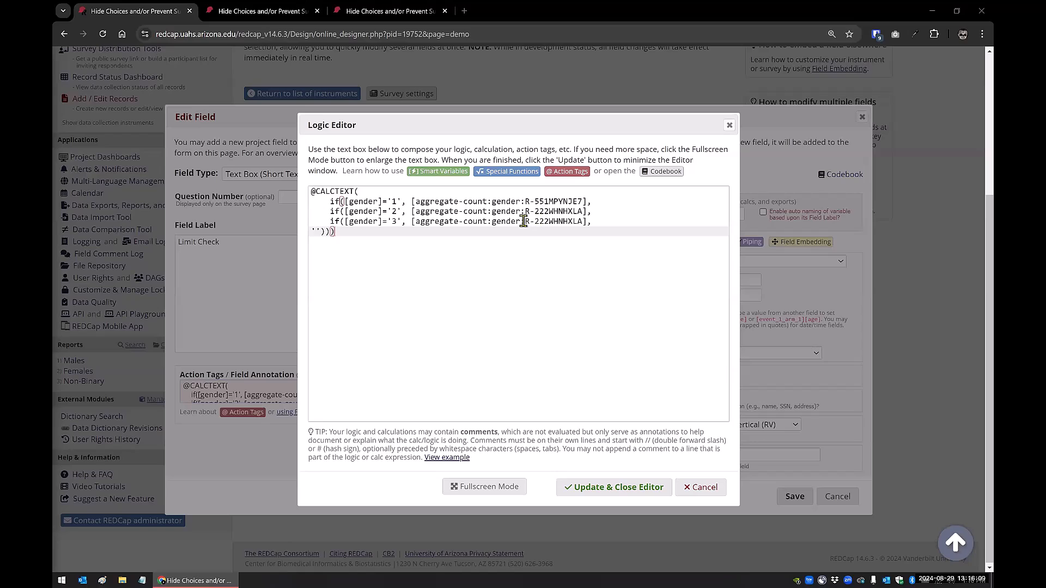
{"action": "left_click_drag", "start_coordinate": [525, 221], "coordinate": [586, 222]}
{"action": "type", "text": "R-236YEPJTNW"}
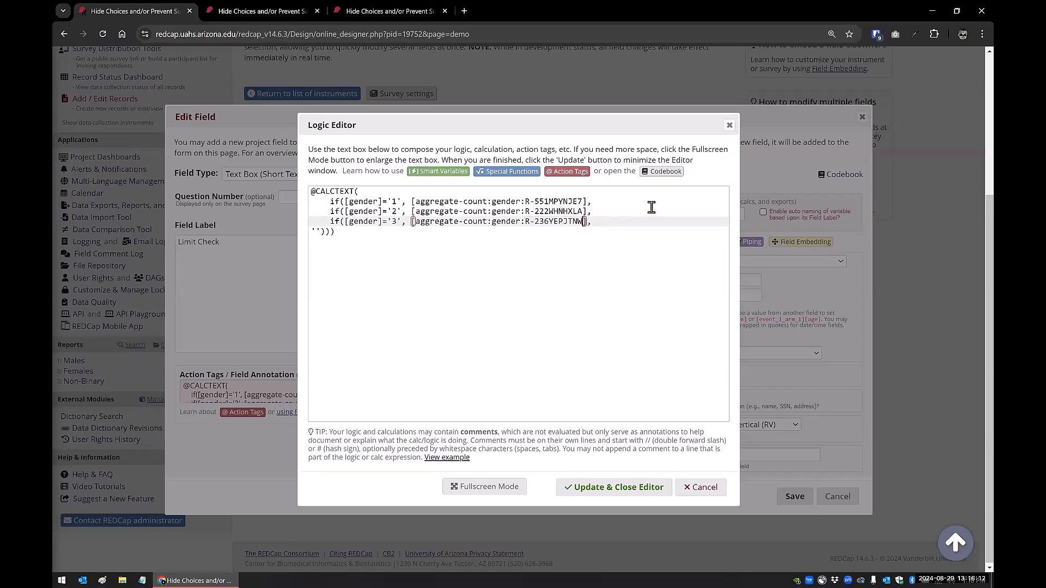
{"action": "left_click", "coordinate": [352, 232]}
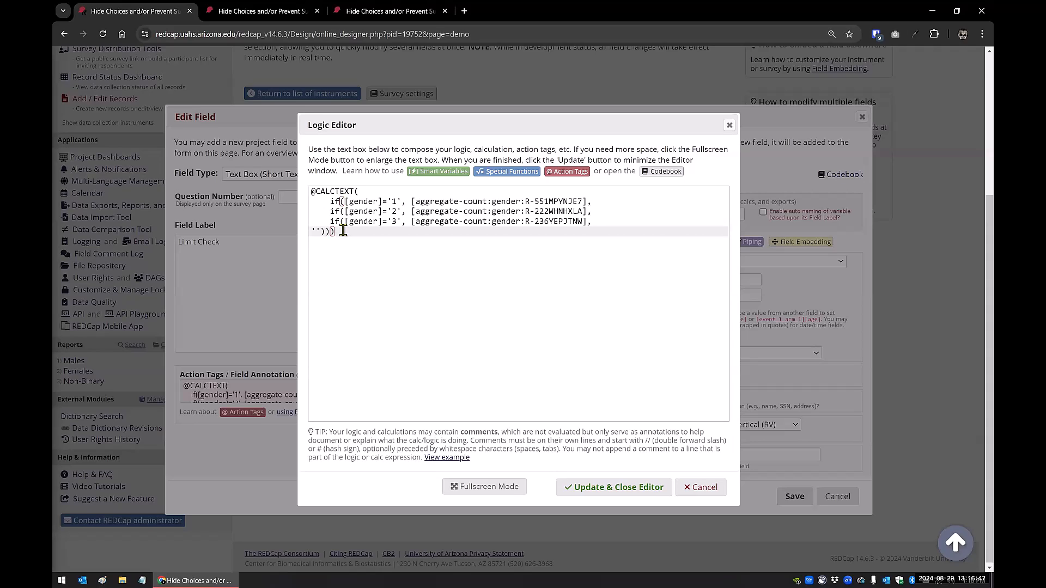
{"action": "type", "text": ")"}
{"action": "key", "text": "Left"}
{"action": "key", "text": "Left"}
{"action": "key", "text": "Left"}
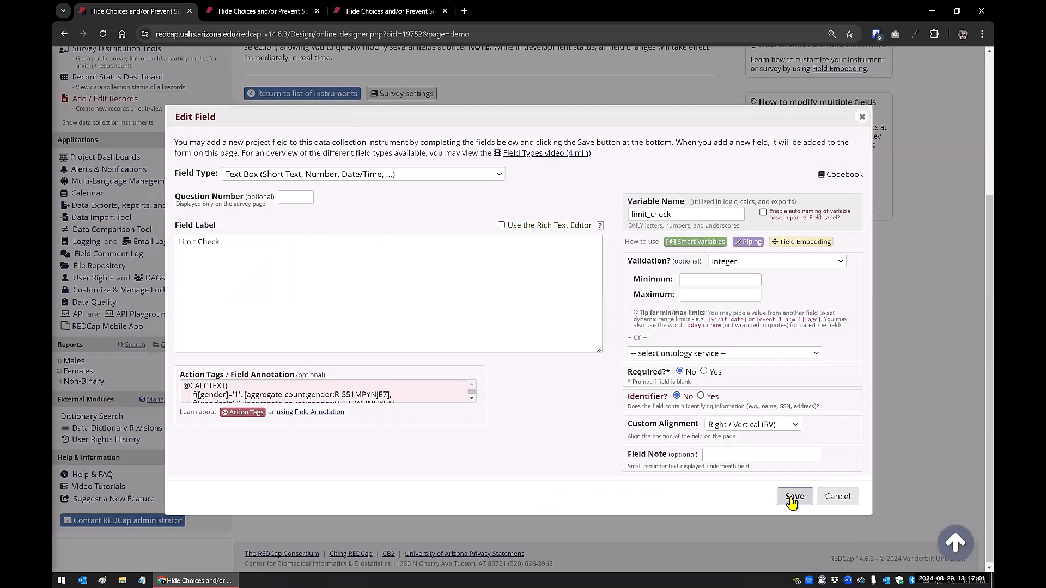
{"action": "left_click", "coordinate": [794, 498]}
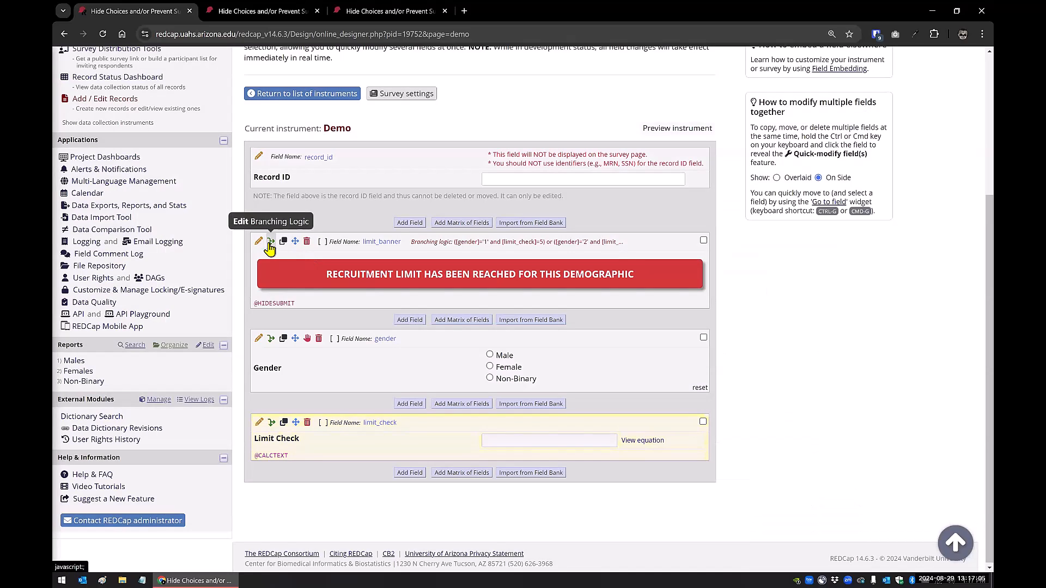
Extend limit_banner's branching logic with "or" and a copy of the gender '2' condition on a new line
{"action": "left_click", "coordinate": [271, 242]}
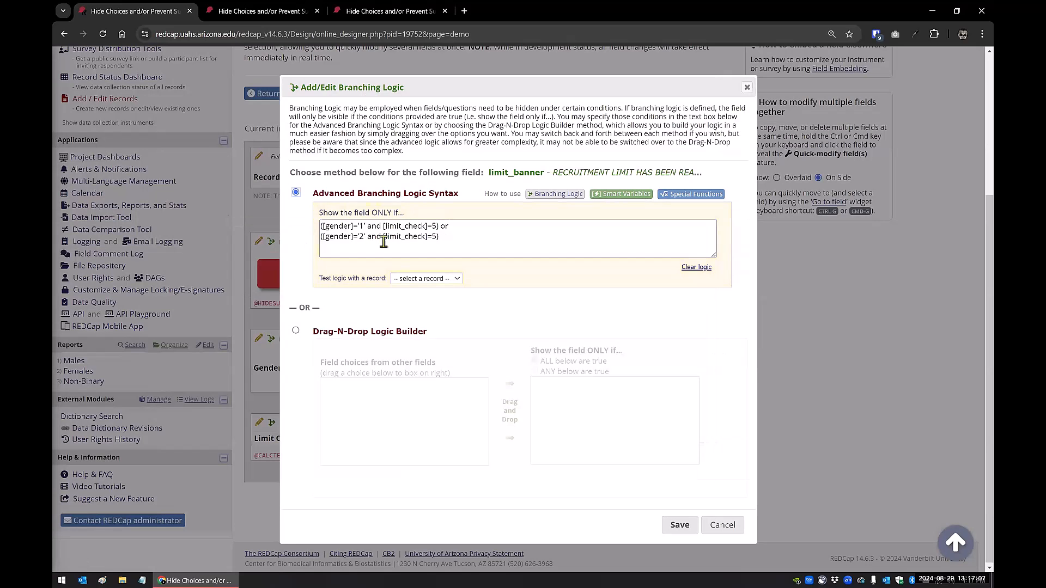
{"action": "left_click", "coordinate": [406, 234]}
{"action": "left_click_drag", "start_coordinate": [473, 201], "coordinate": [312, 202]}
{"action": "key", "text": "ctrl+c"}
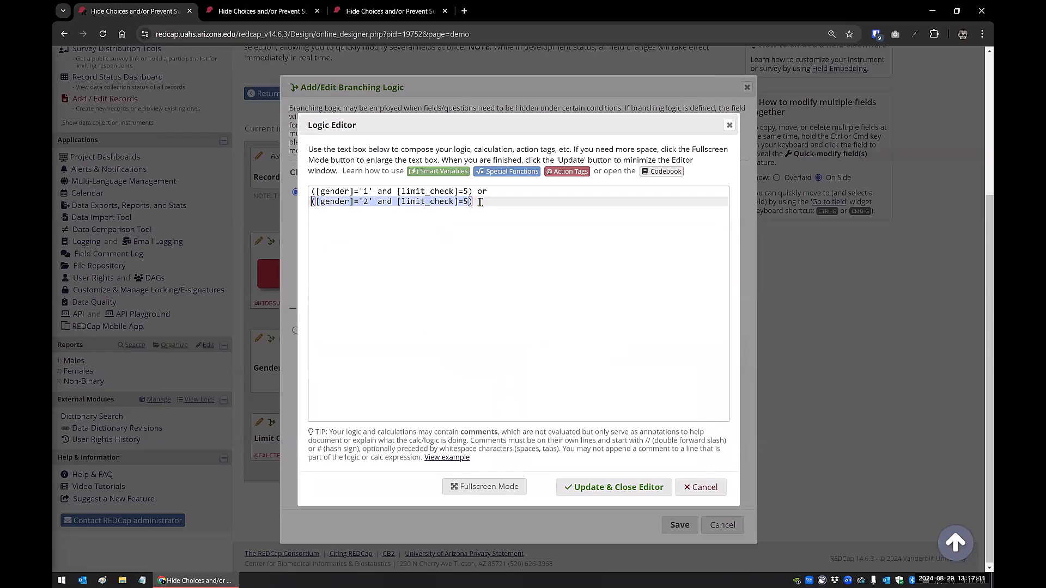
{"action": "left_click", "coordinate": [540, 209]}
{"action": "type", "text": "or"}
{"action": "key", "text": "Return"}
{"action": "key", "text": "ctrl+v"}
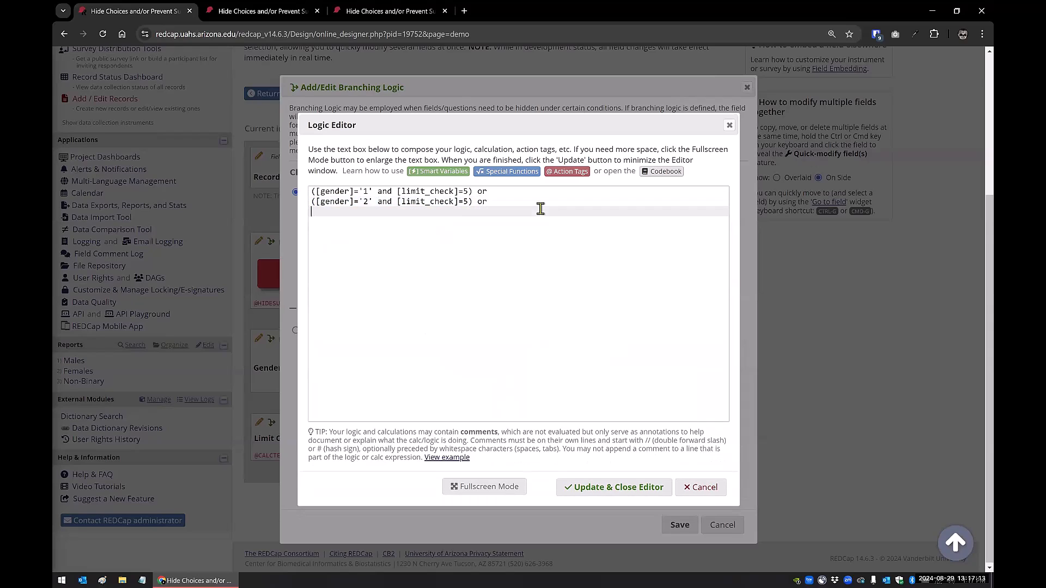
Change the copied branching condition to gender '3' and limit_check=1, and save limit_banner's branching logic
{"action": "left_click", "coordinate": [368, 212]}
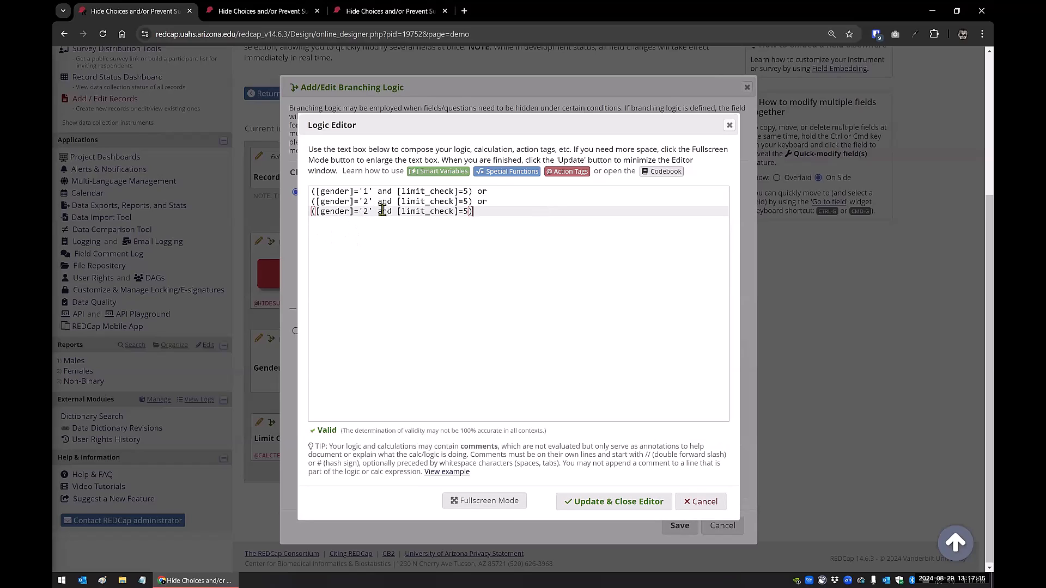
{"action": "key", "text": "BackSpace"}
{"action": "type", "text": "3"}
{"action": "key", "text": "BackSpace"}
{"action": "type", "text": "1"}
{"action": "left_click", "coordinate": [585, 506]}
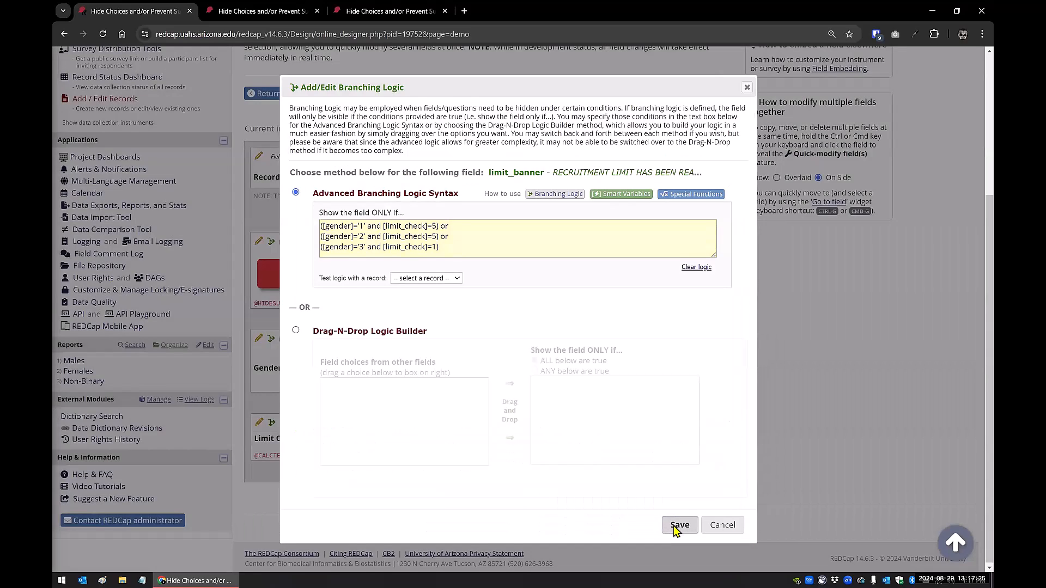
{"action": "left_click", "coordinate": [676, 526]}
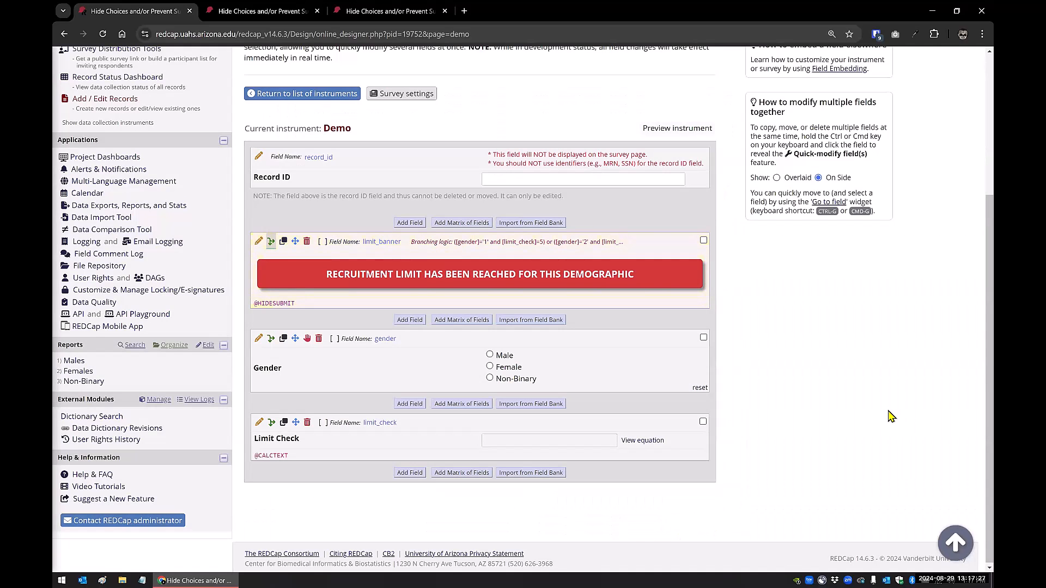
Open the public survey from the Survey Distribution Tools, submit a Non-Binary response and close the survey
{"action": "left_click", "coordinate": [388, 11]}
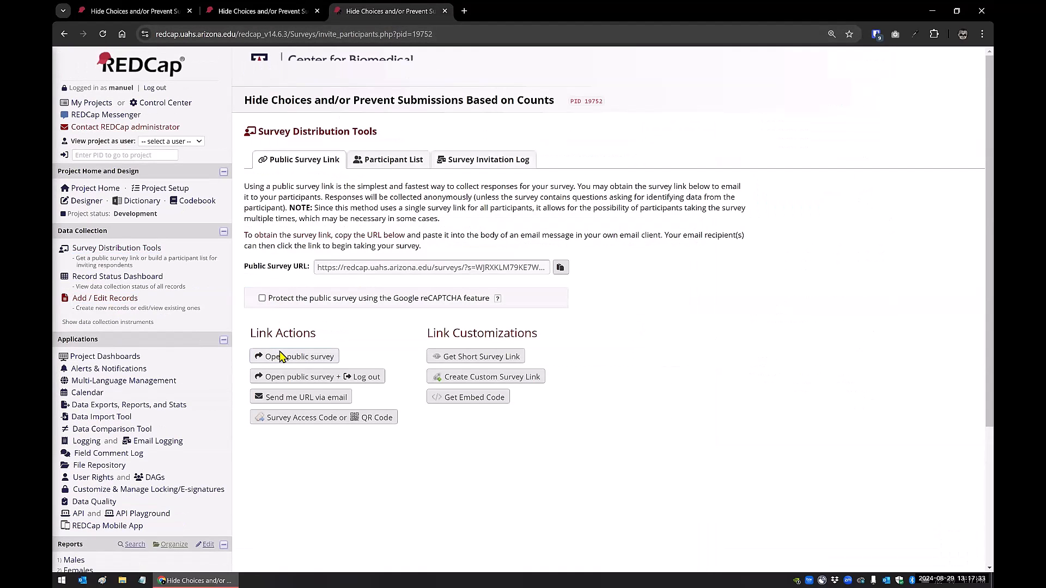
{"action": "left_click", "coordinate": [281, 354]}
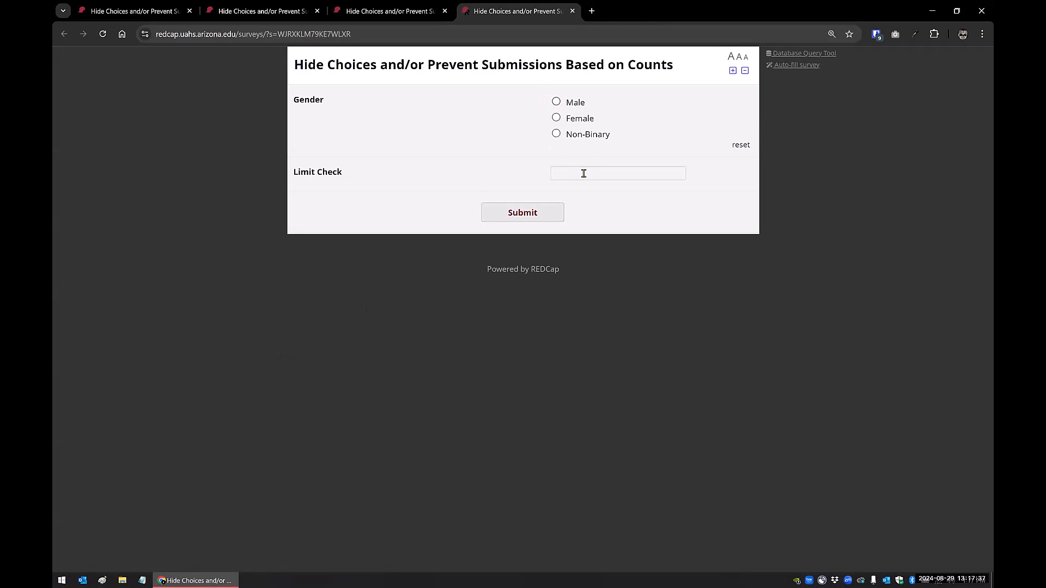
{"action": "left_click", "coordinate": [557, 134]}
{"action": "left_click", "coordinate": [509, 214]}
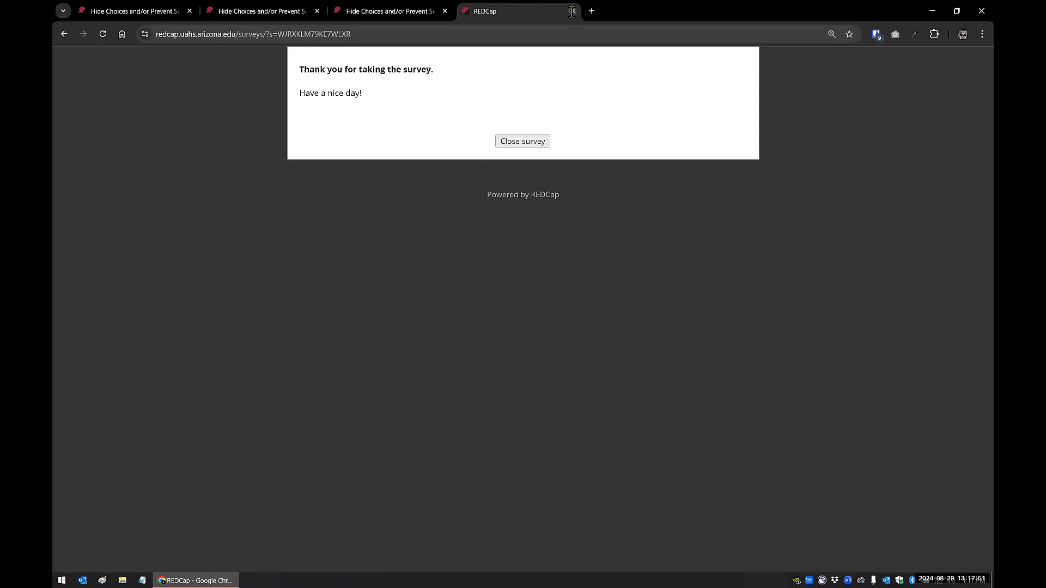
{"action": "left_click", "coordinate": [525, 141]}
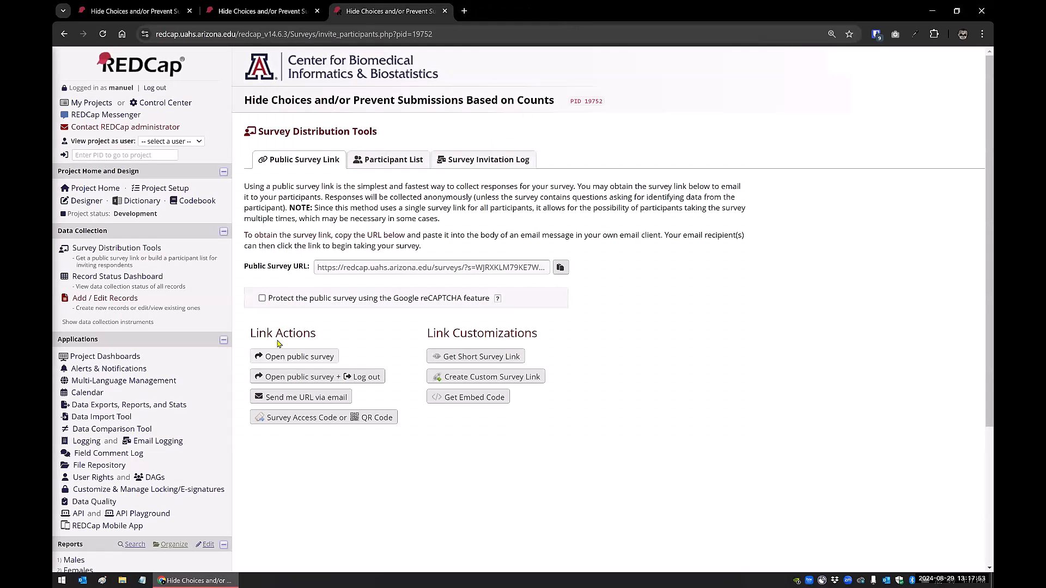
Reopen the public survey, test the limit banner with Non-Binary, Female and Male, and return to the Online Designer
{"action": "left_click", "coordinate": [277, 361]}
{"action": "left_click", "coordinate": [555, 134]}
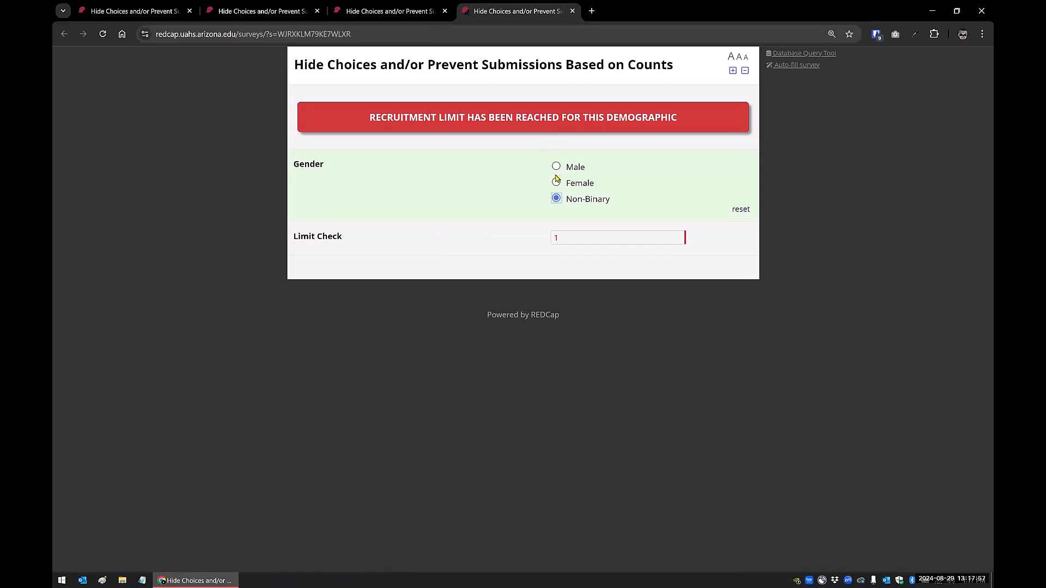
{"action": "left_click", "coordinate": [556, 182]}
{"action": "left_click", "coordinate": [556, 166]}
{"action": "left_click", "coordinate": [155, 15]}
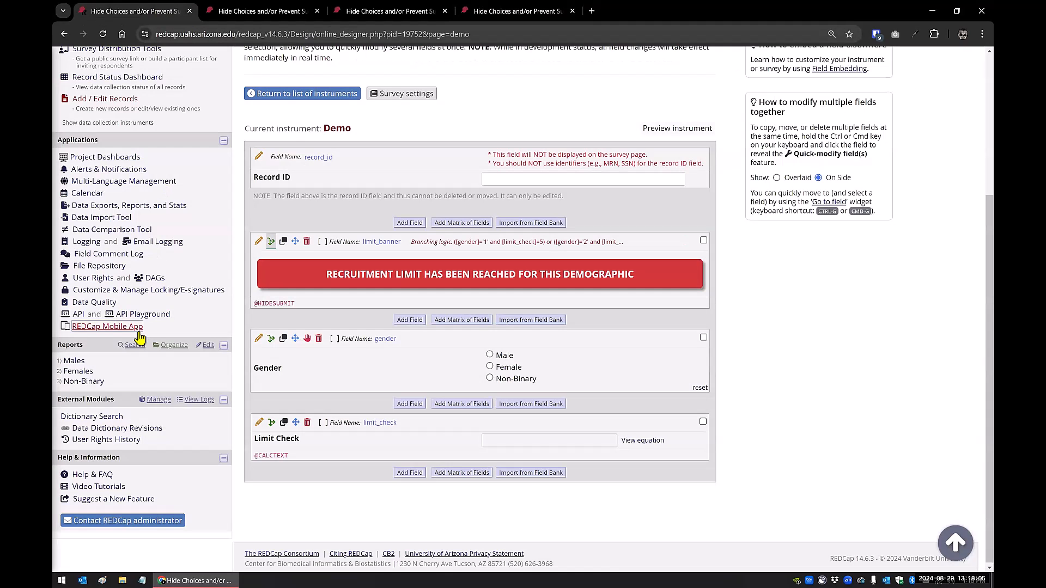